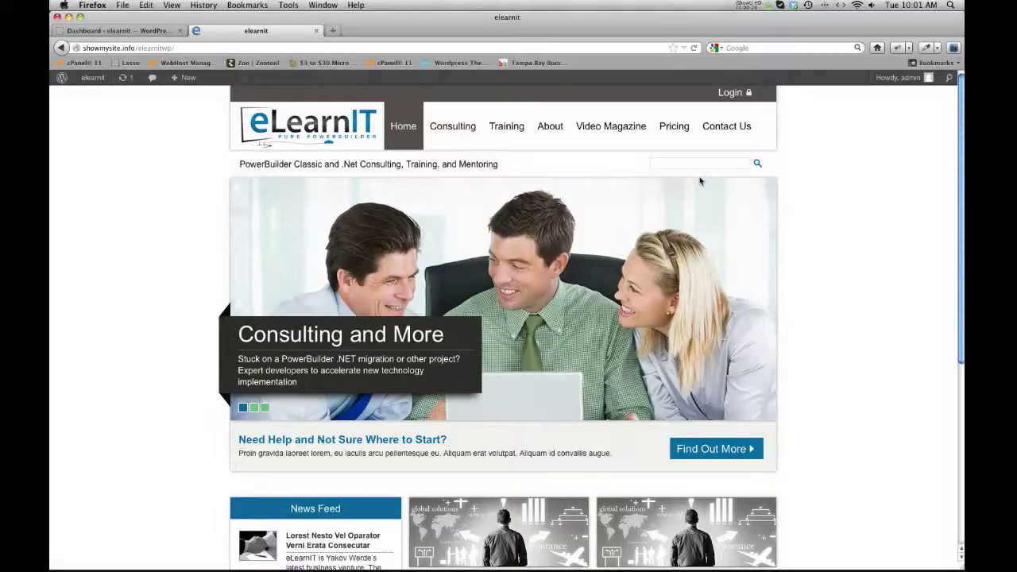
Check the Dashboard tab, scroll through the eLearnIT homepage, then go to the Login page.
left_click(138, 32)
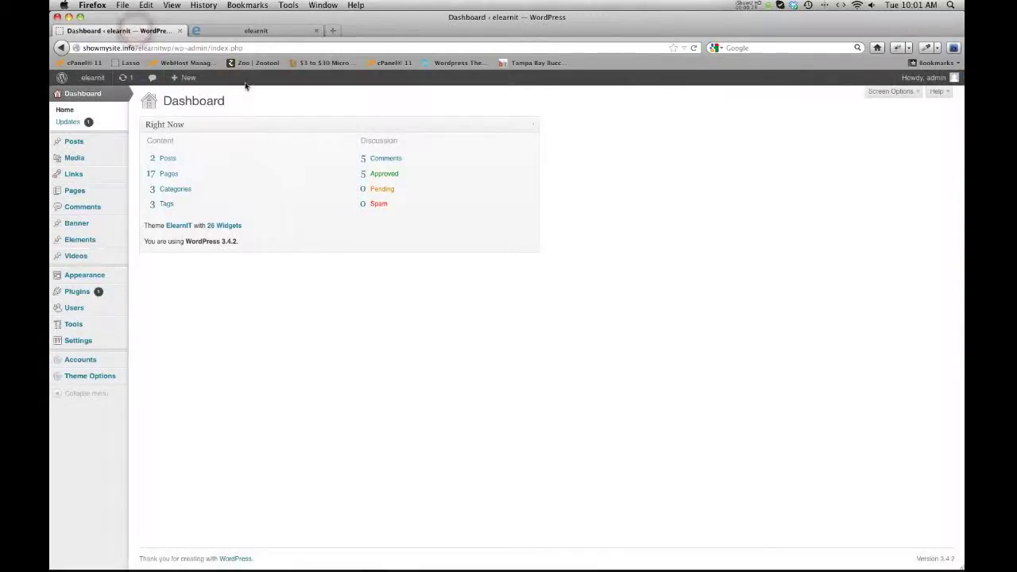
left_click(247, 31)
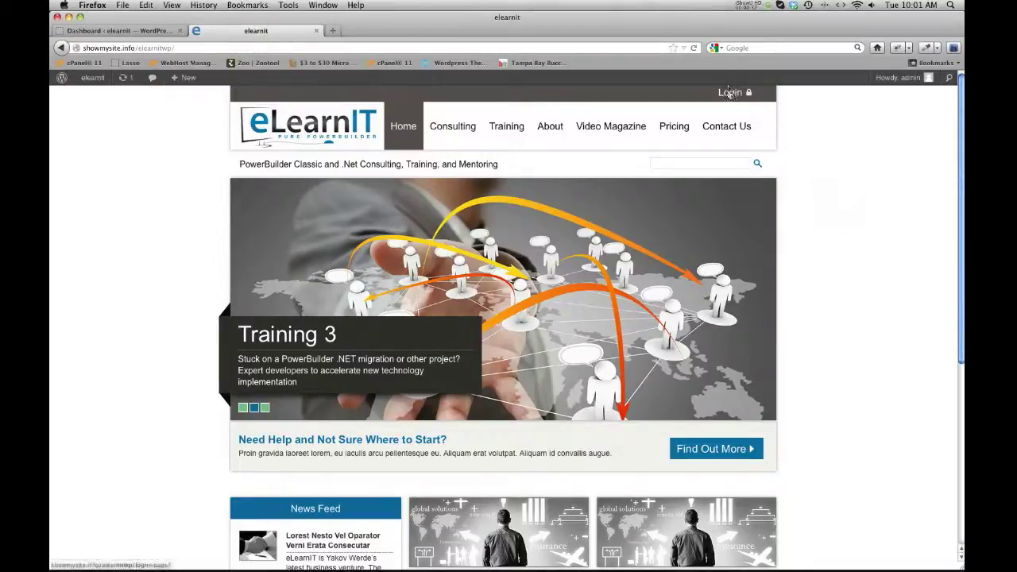
scroll(604, 318, "down", 5)
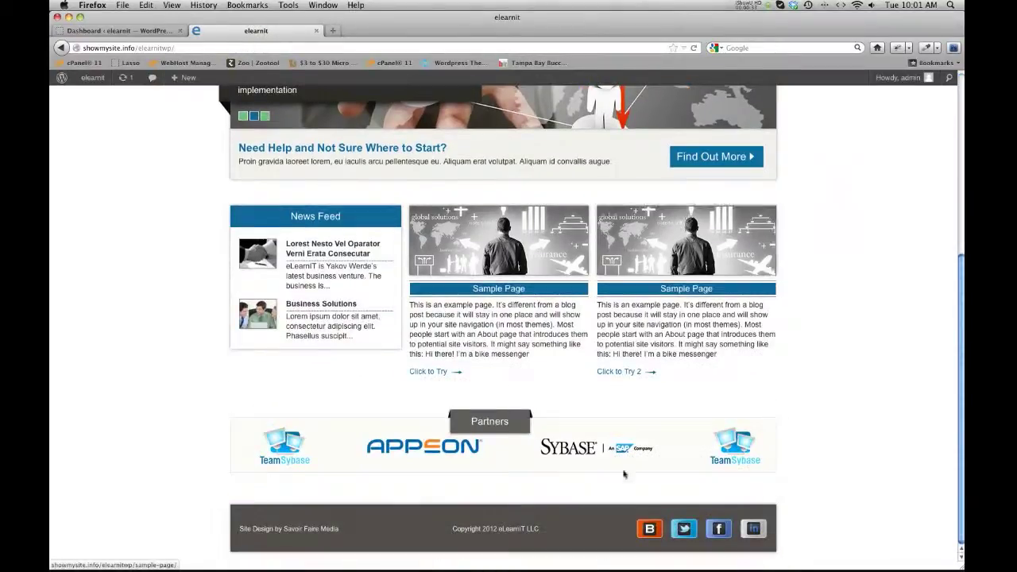
scroll(727, 438, "up", 5)
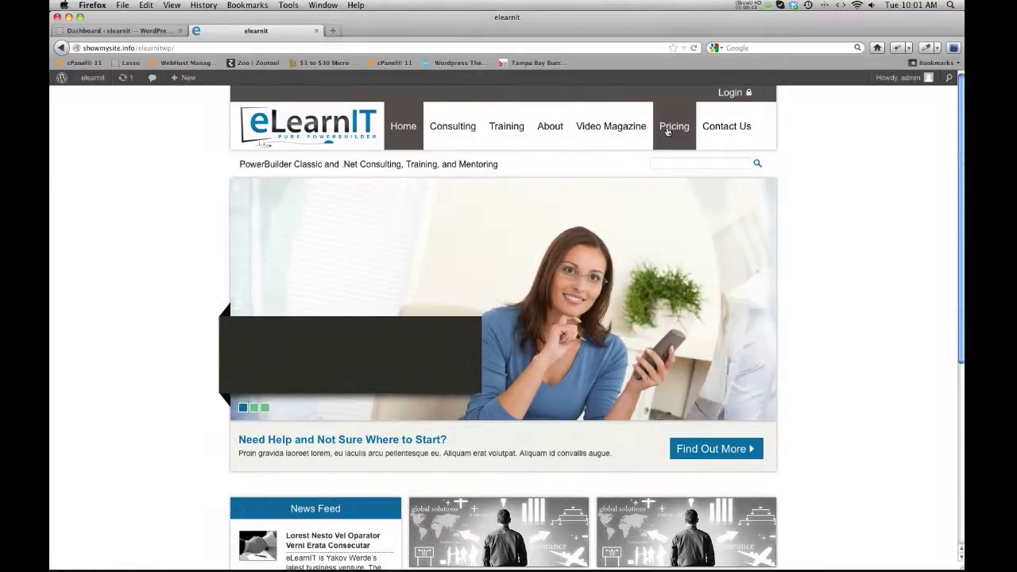
scroll(647, 134, "down", 5)
scroll(648, 133, "up", 5)
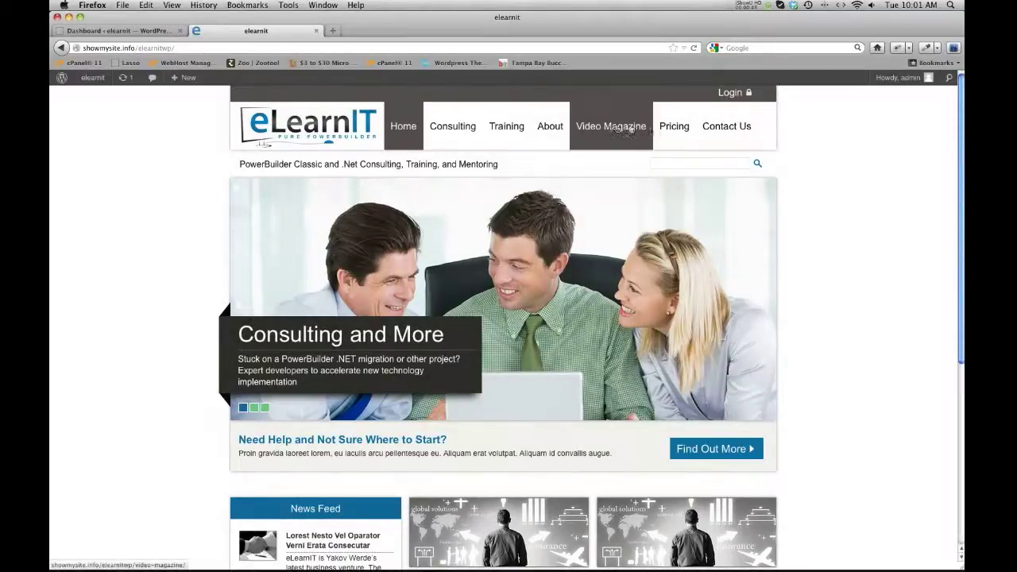
left_click(732, 93)
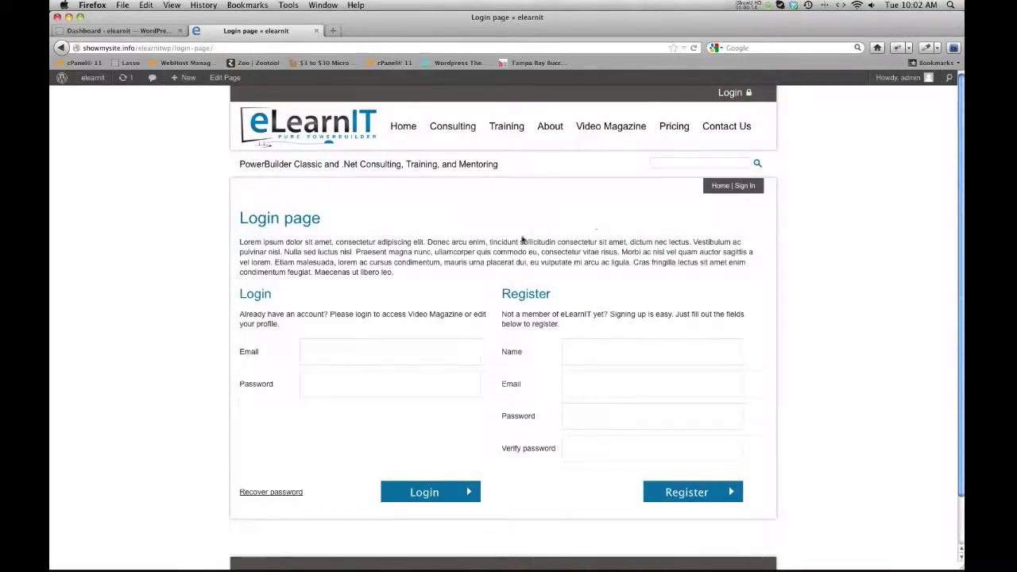
Open Video Magazine and highlight its 'You don't have access to this area' message.
scroll(504, 243, "down", 2)
scroll(592, 224, "up", 2)
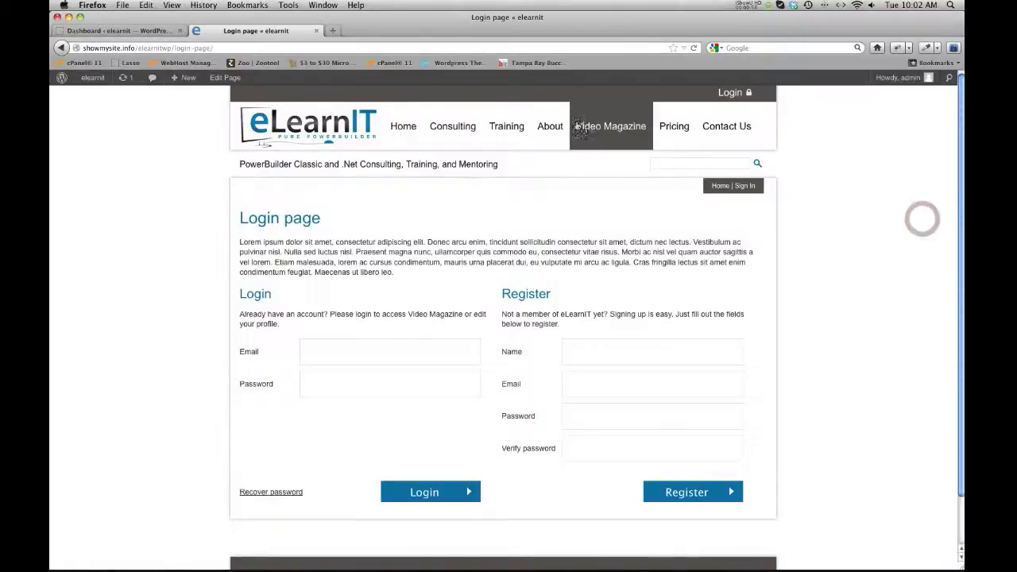
left_click(606, 130)
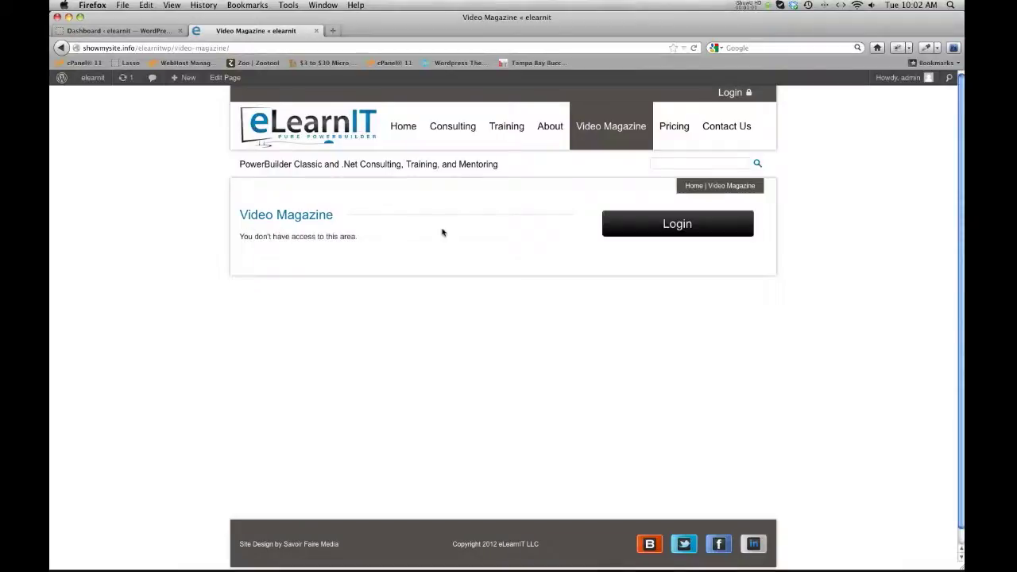
left_click_drag(240, 236, 357, 236)
left_click(350, 234)
Register a new member by entering a name, e-mail address and password in the Register form.
left_click(692, 223)
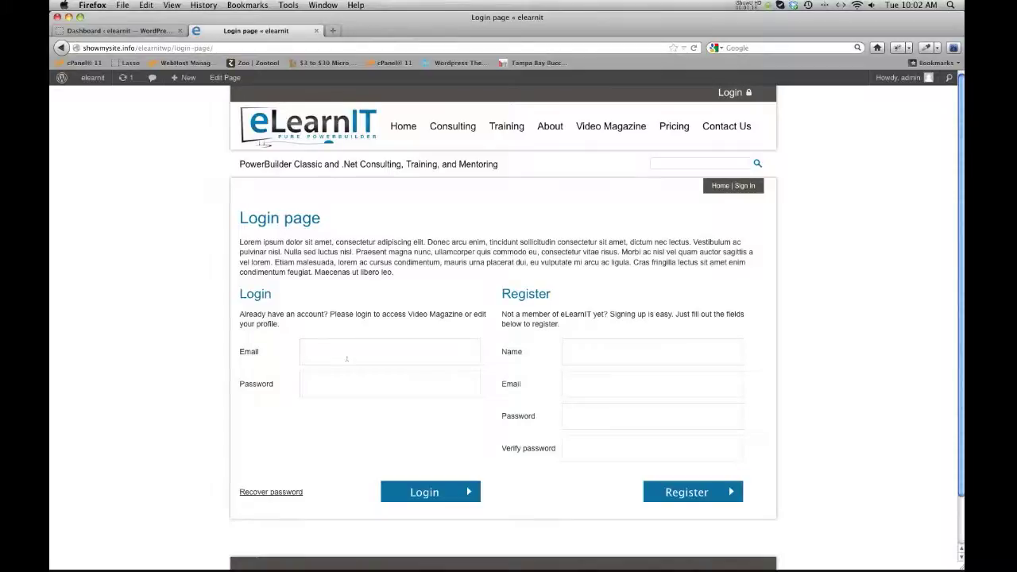
left_click(588, 358)
type("charlie")
key("Tab")
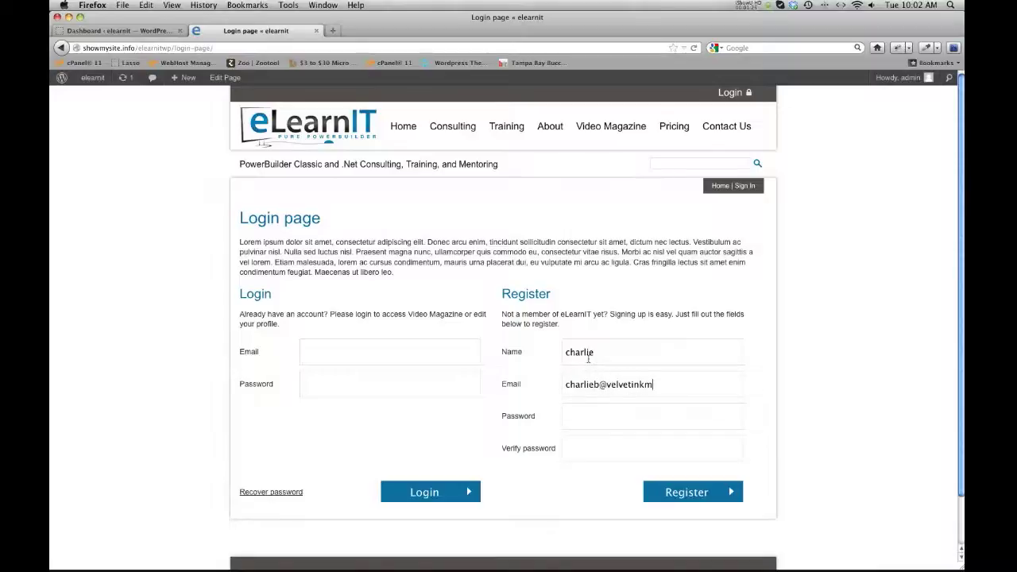
key("Tab")
type("ch")
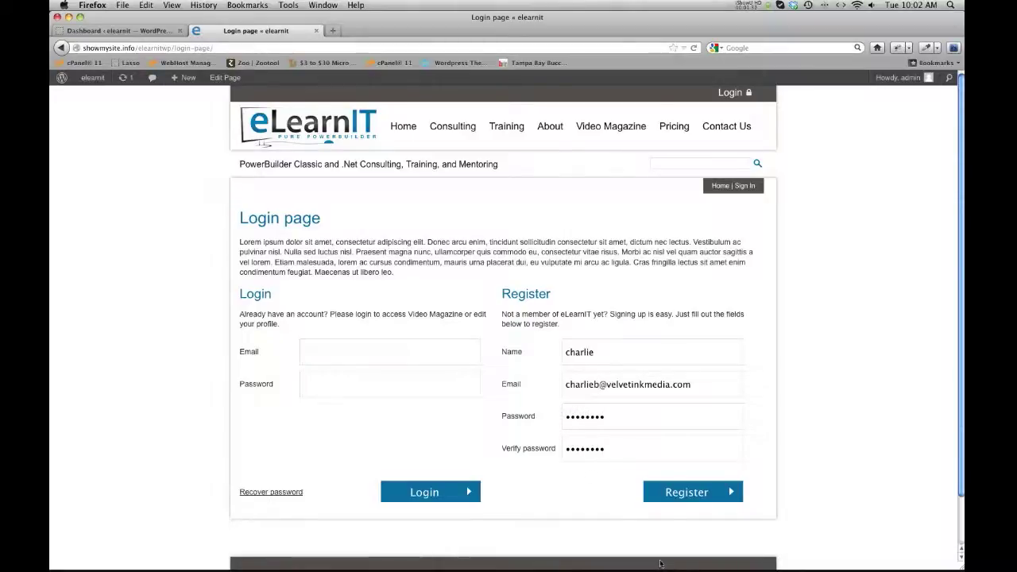
left_click(681, 499)
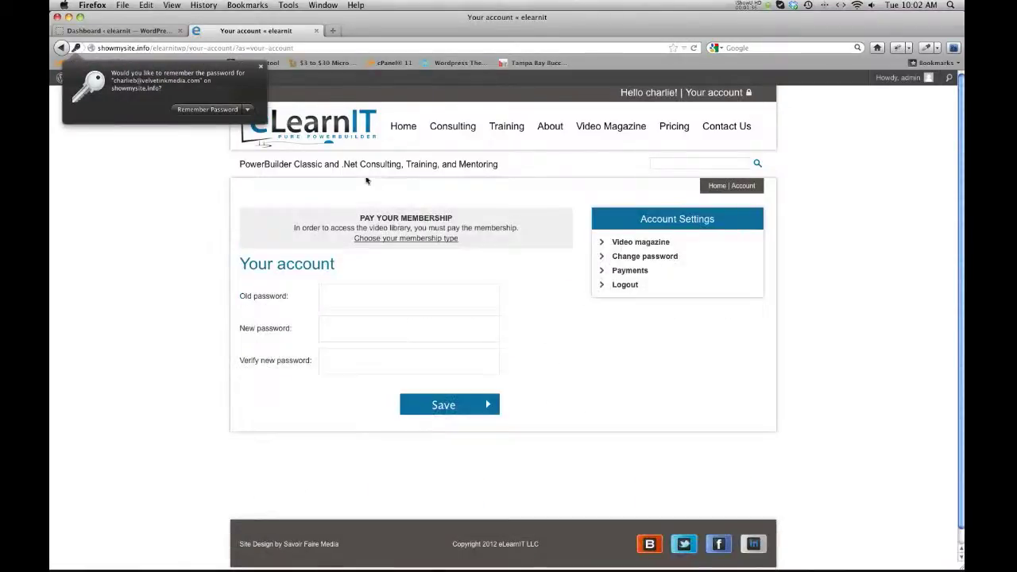
Dismiss Firefox's save-password prompt and look at the member greeting in the header.
left_click(261, 67)
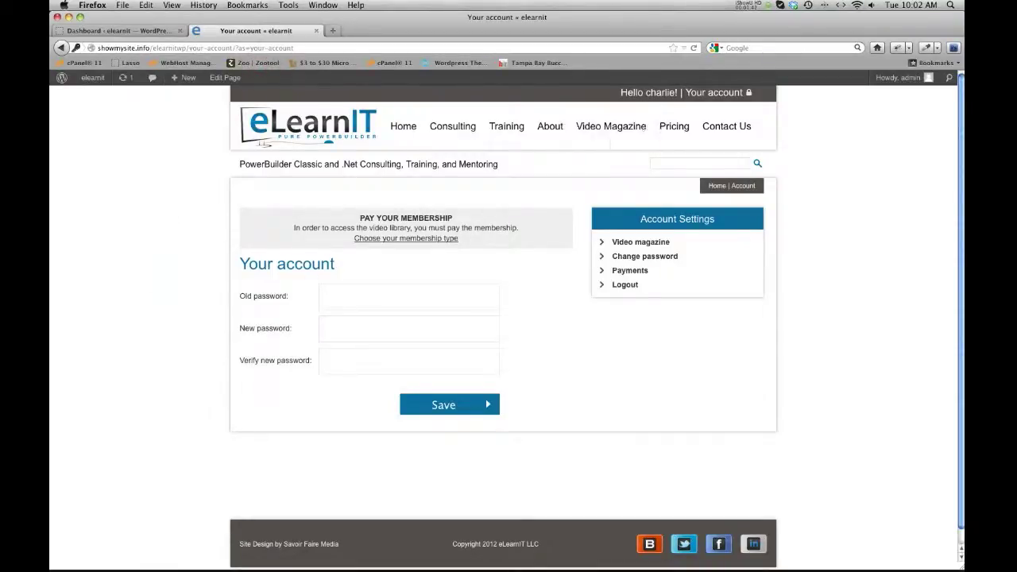
left_click_drag(620, 92, 674, 93)
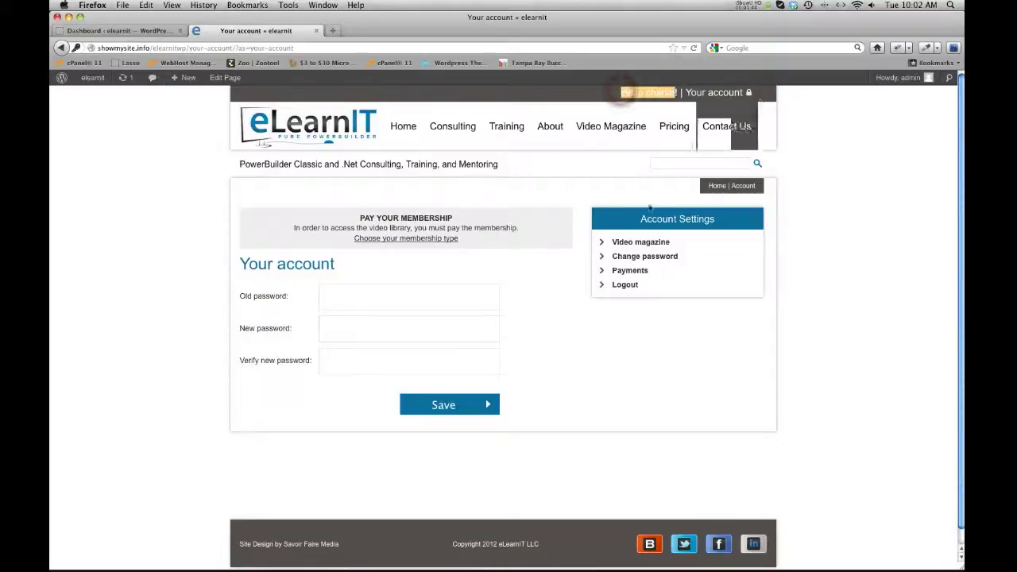
left_click(478, 241)
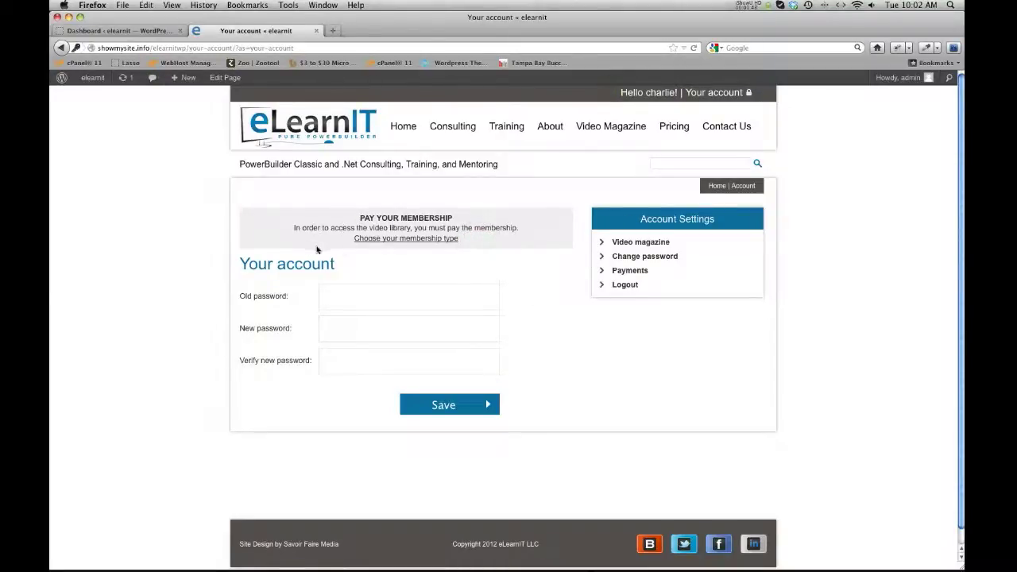
Review the Monthly and Yearly membership prices, then go back to Your account.
left_click(399, 242)
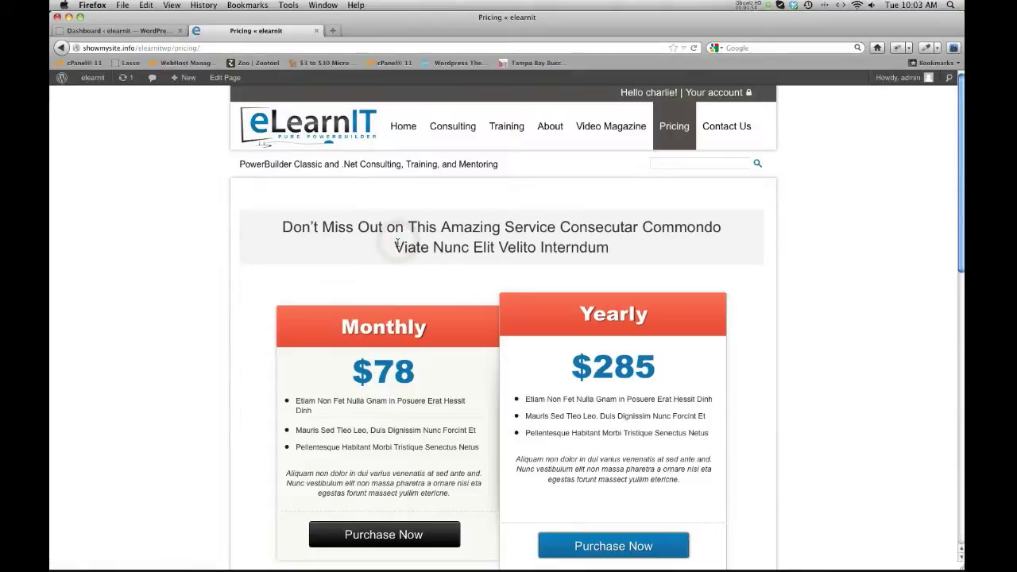
scroll(362, 502, "down", 3)
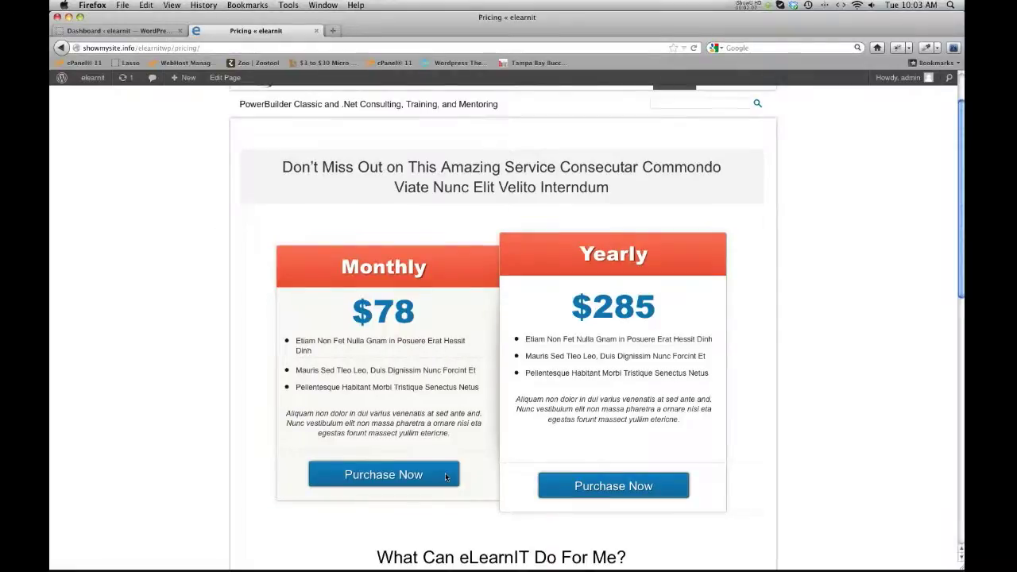
scroll(445, 473, "up", 3)
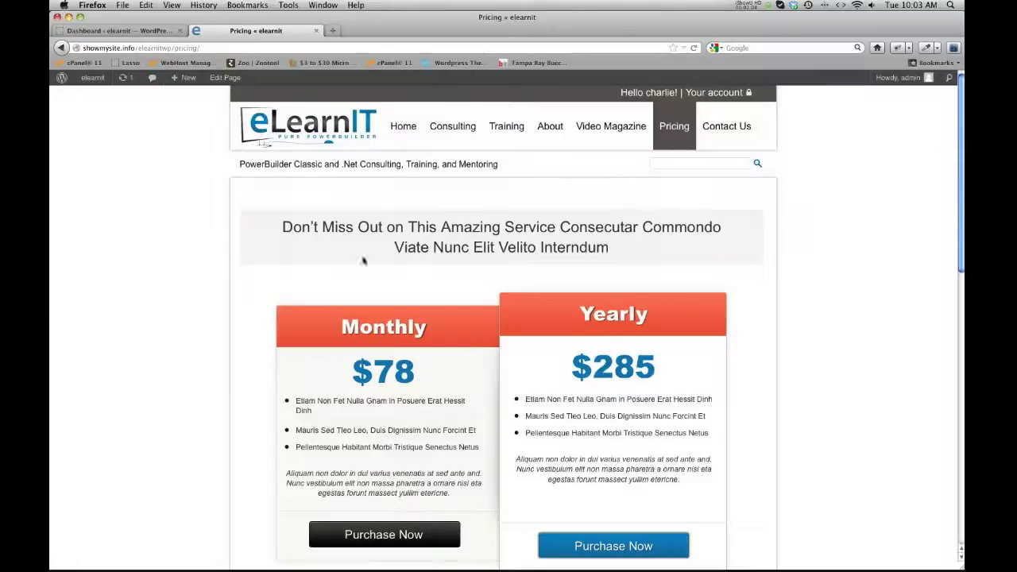
left_click(713, 93)
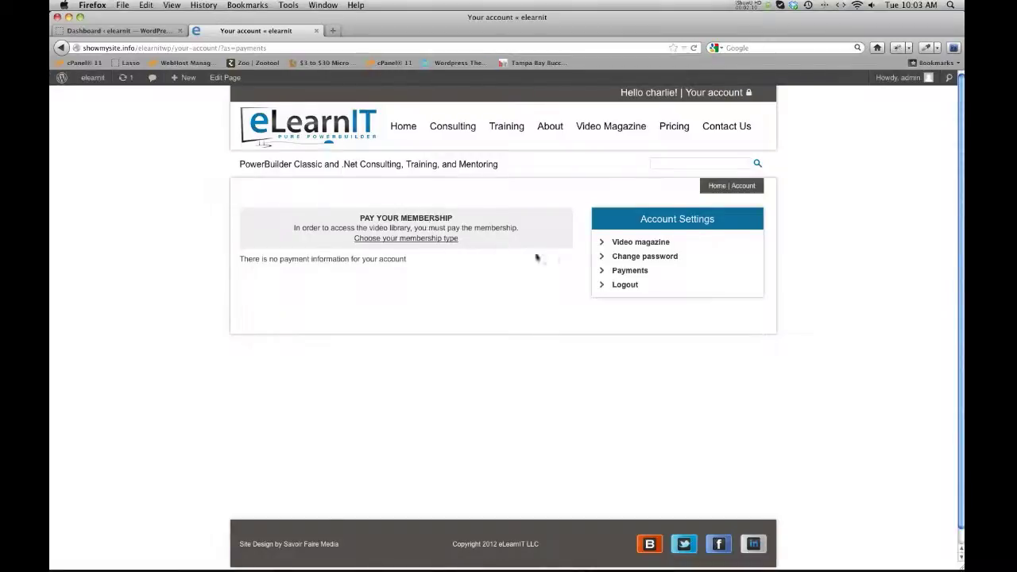
left_click(620, 243)
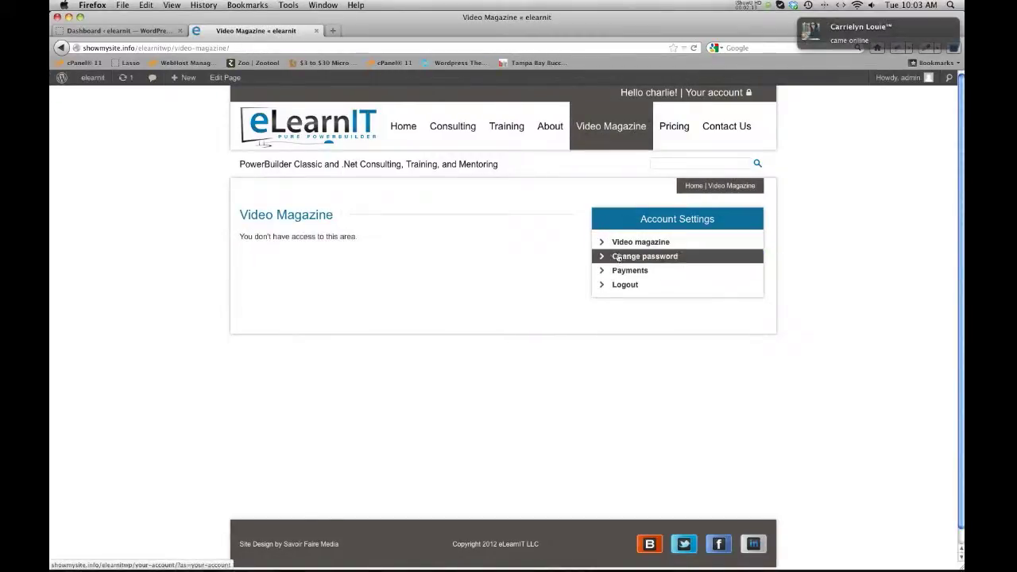
left_click_drag(360, 237, 233, 237)
left_click(298, 244)
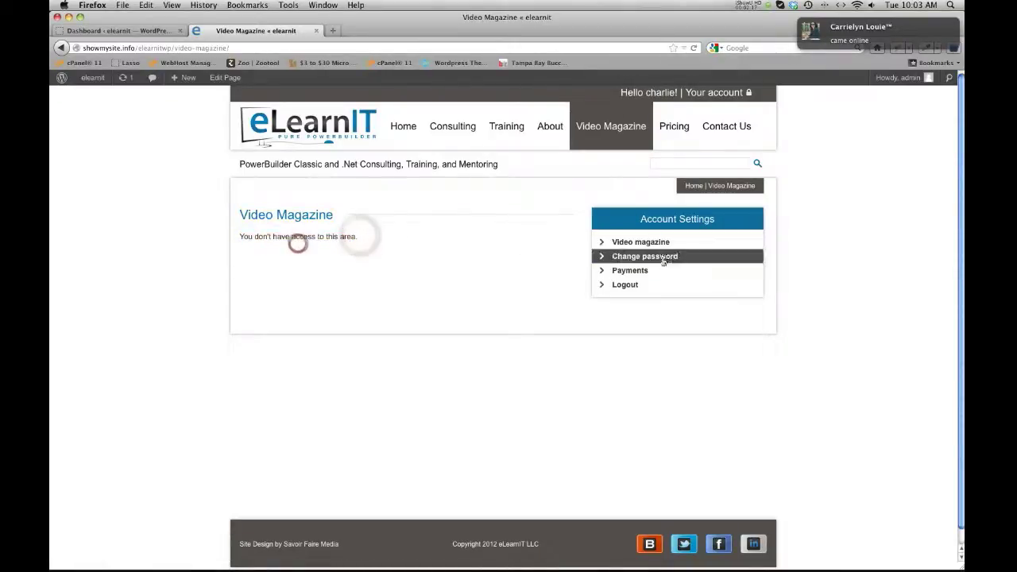
left_click(631, 273)
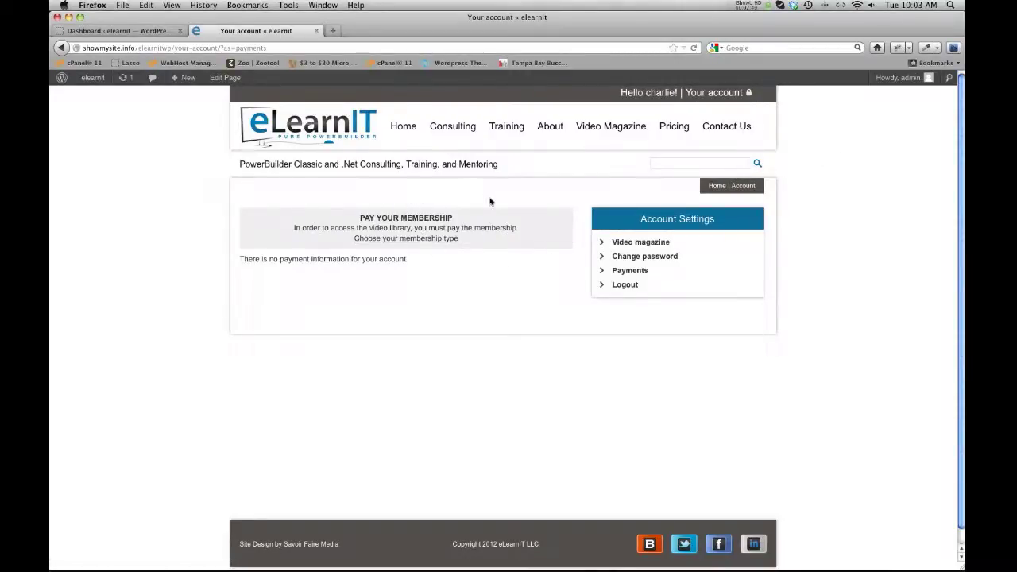
left_click_drag(51, 119, 701, 96)
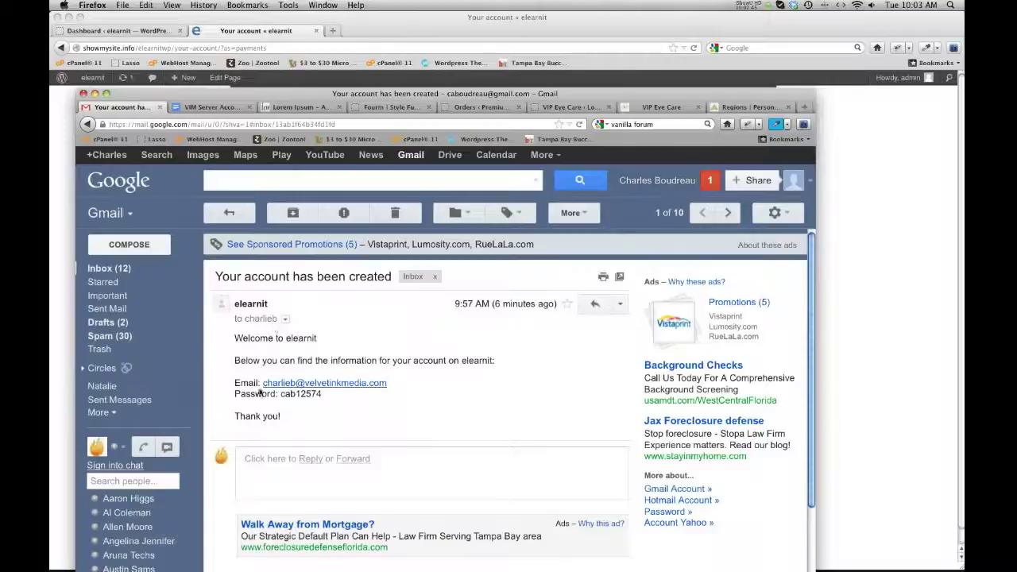
left_click_drag(390, 96, 566, 96)
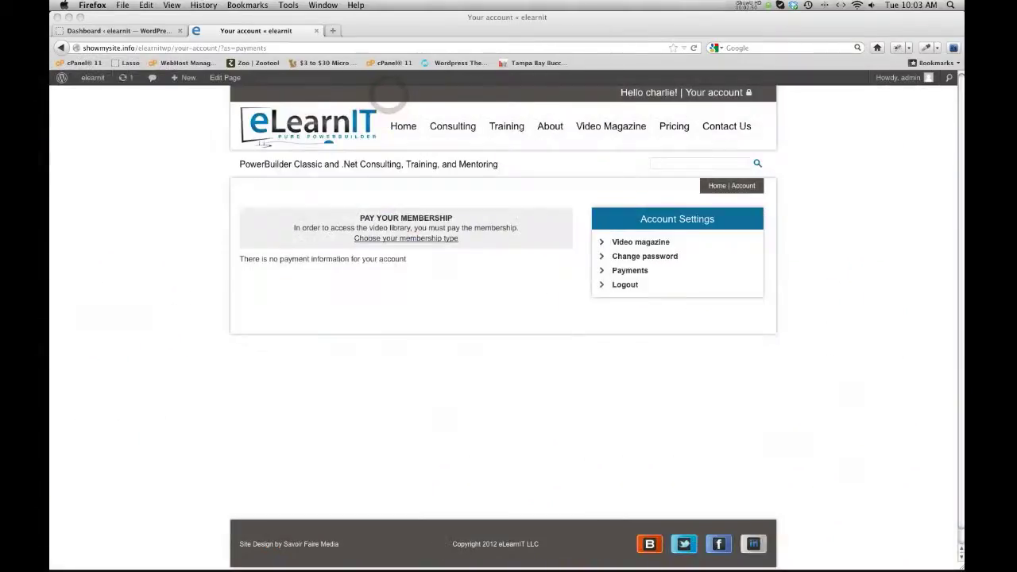
Open the admin list of member accounts from the Dashboard.
left_click(411, 350)
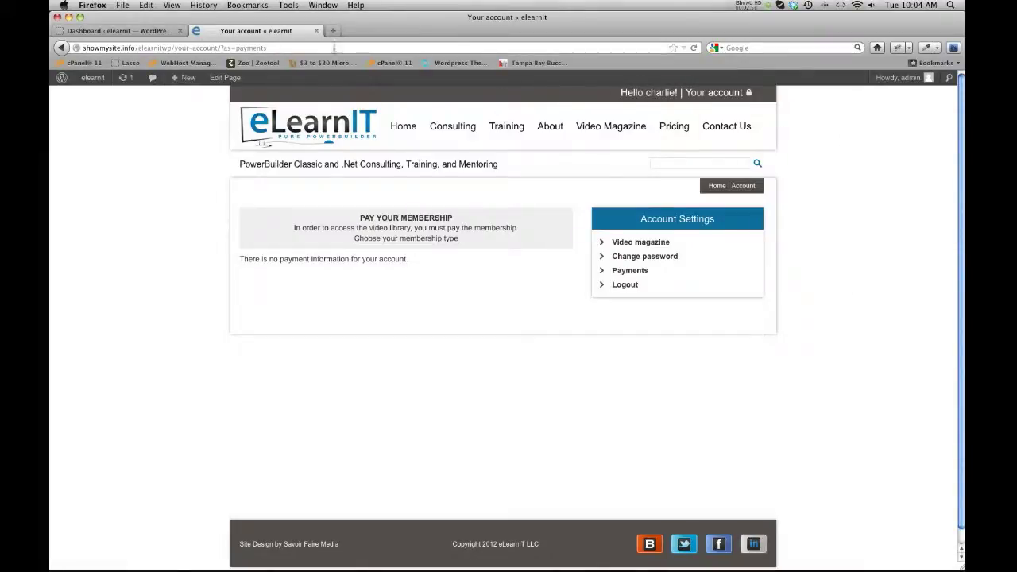
left_click(128, 33)
left_click(263, 371)
left_click(82, 360)
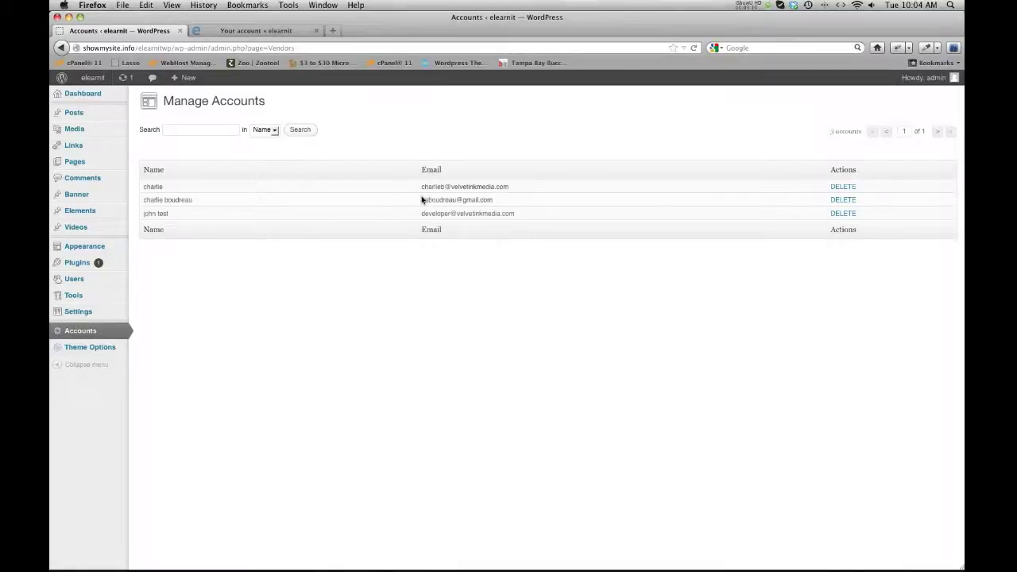
Check the accounts search-field options, then view the member's Payments page showing no payment information.
left_click(273, 132)
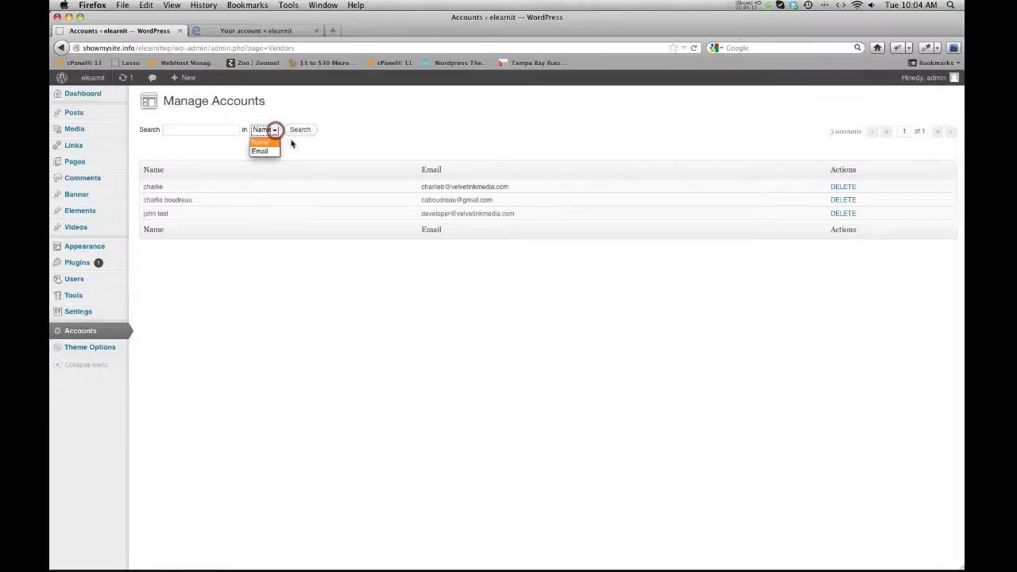
left_click(295, 151)
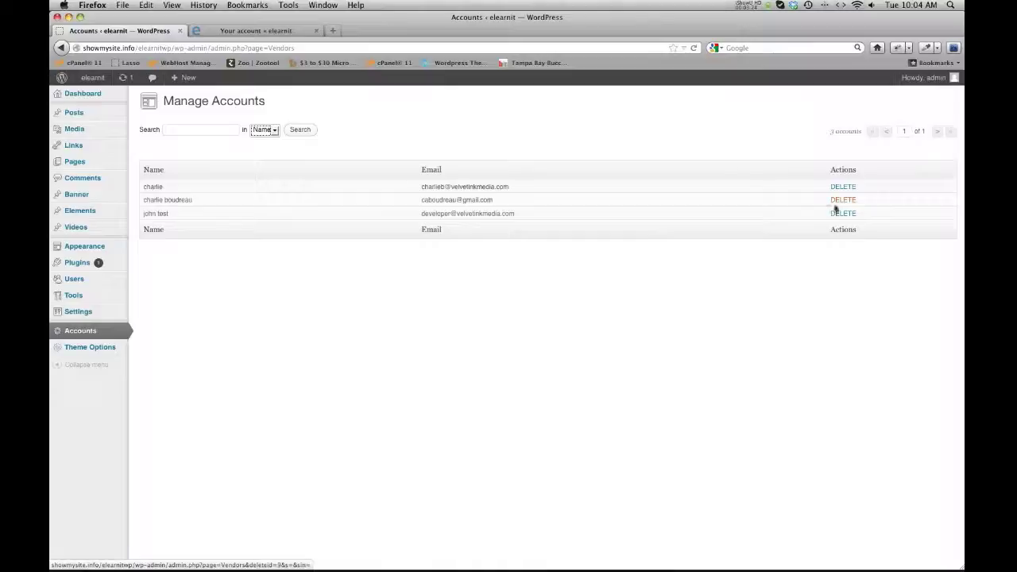
left_click(601, 362)
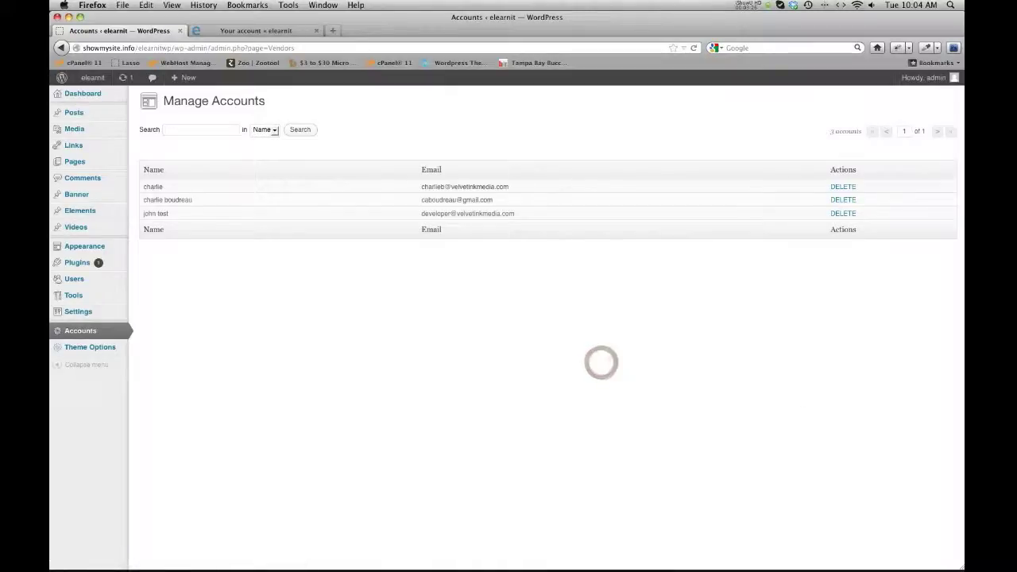
left_click(256, 30)
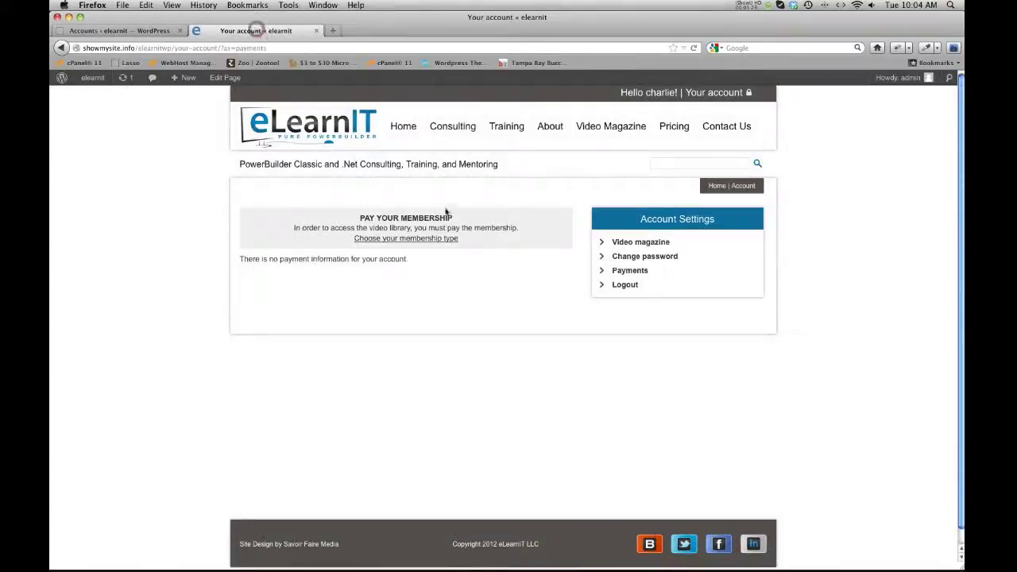
View the public Pricing page's Monthly and Yearly plans, then open the admin Pages list.
left_click(676, 129)
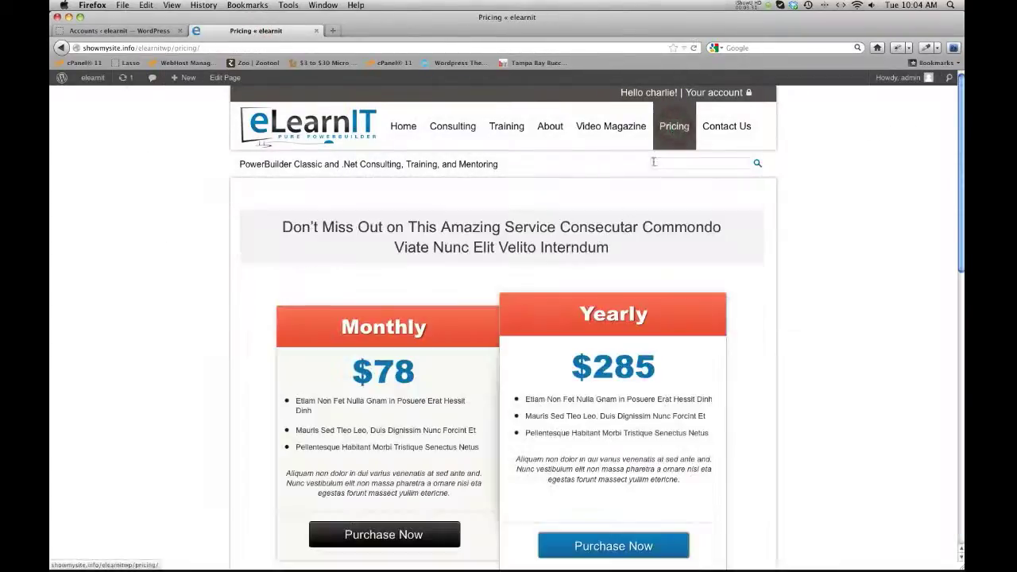
scroll(627, 209, "down", 1)
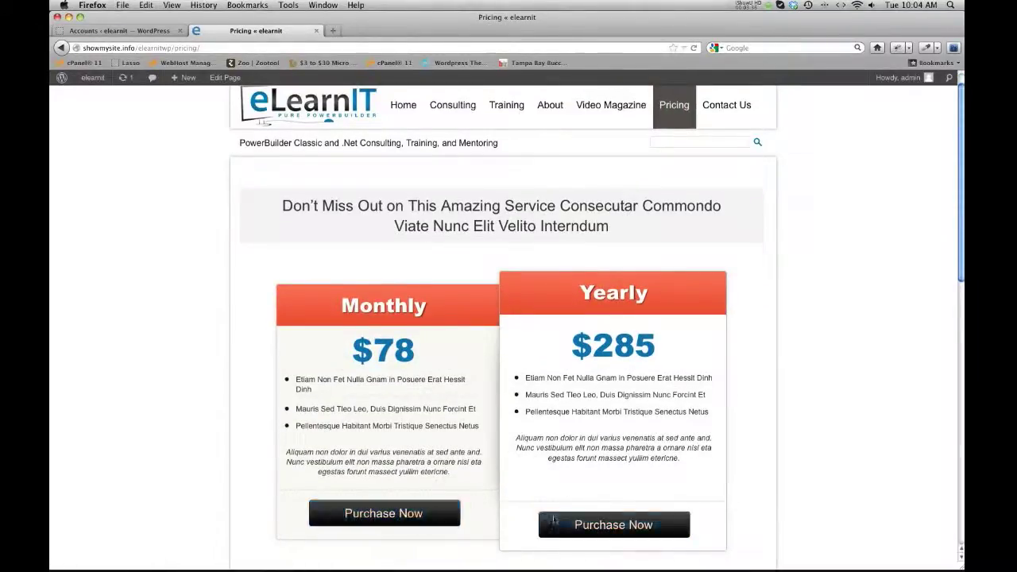
left_click(143, 31)
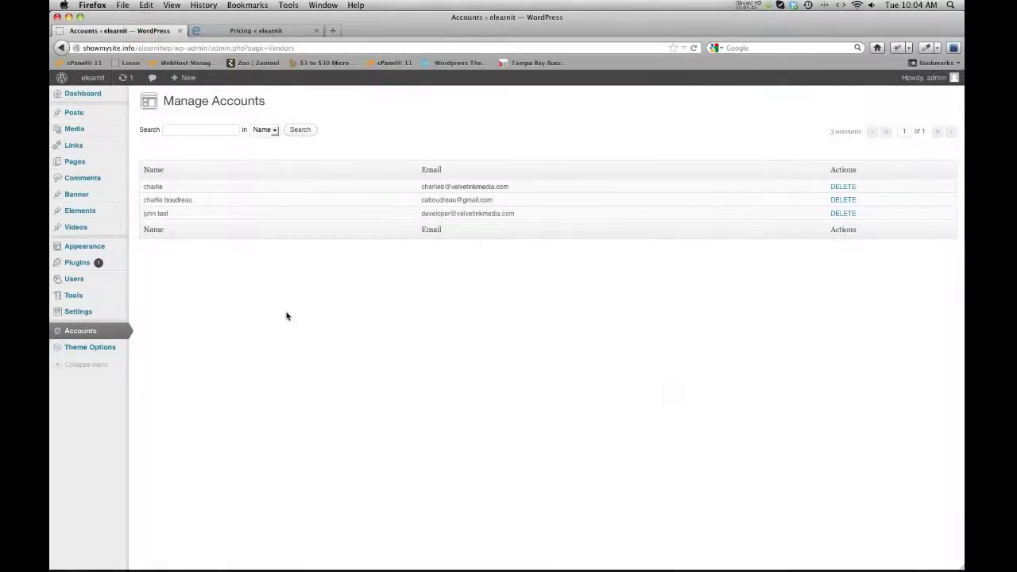
left_click(91, 165)
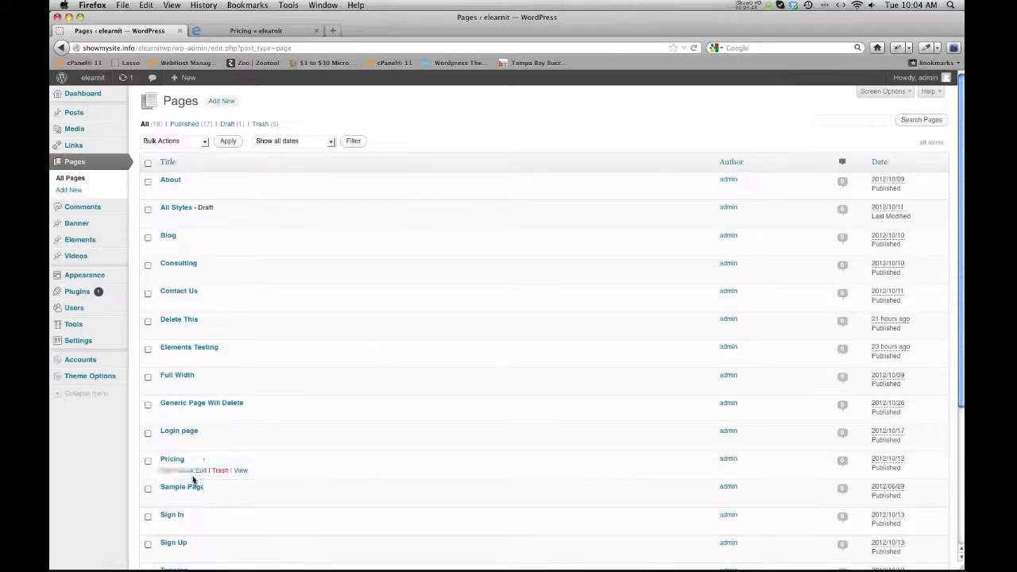
Open the Pricing page in the editor and select the Yearly $285 price.
left_click(174, 459)
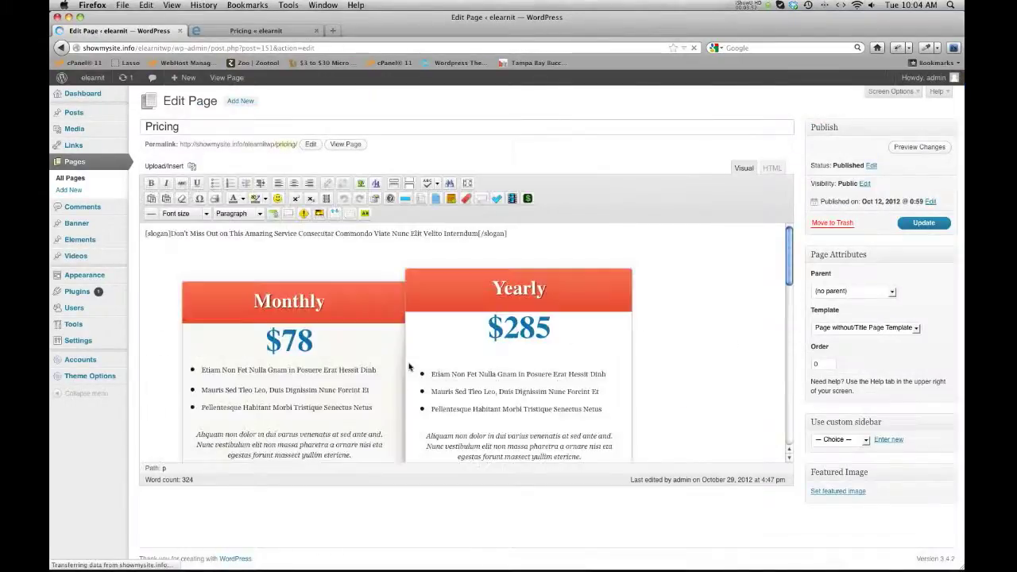
scroll(419, 362, "down", 1)
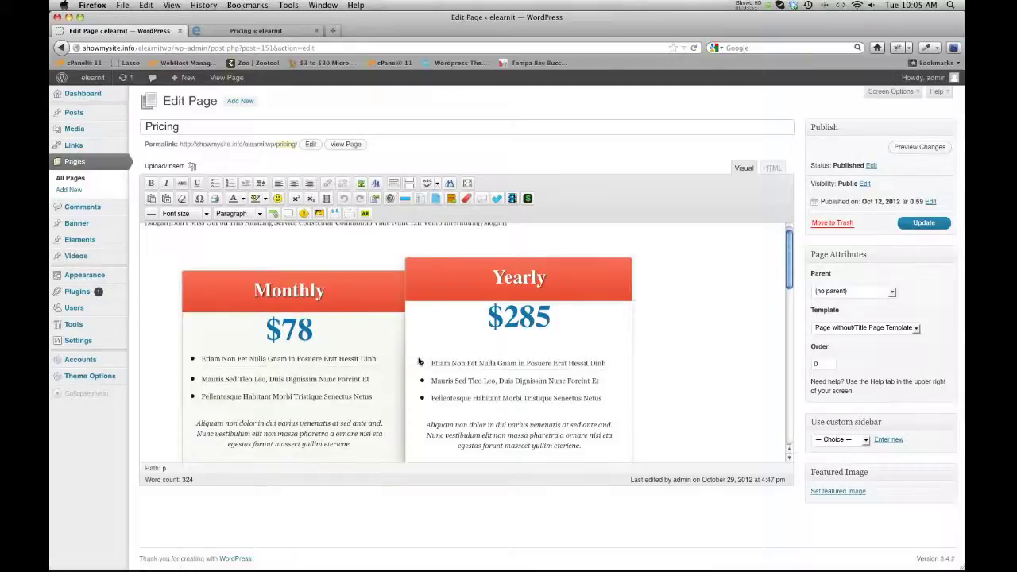
scroll(414, 356, "down", 2)
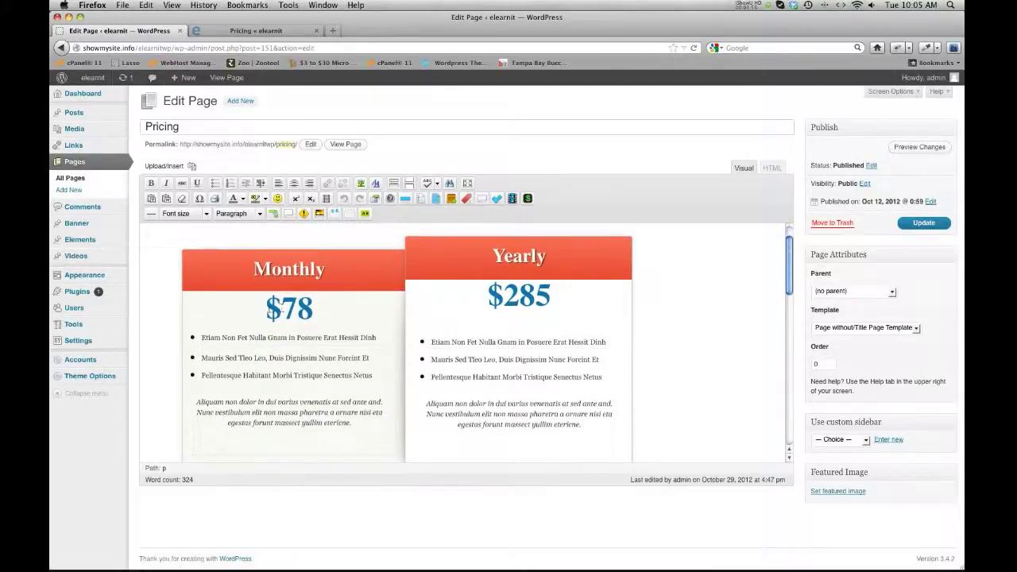
left_click(488, 296)
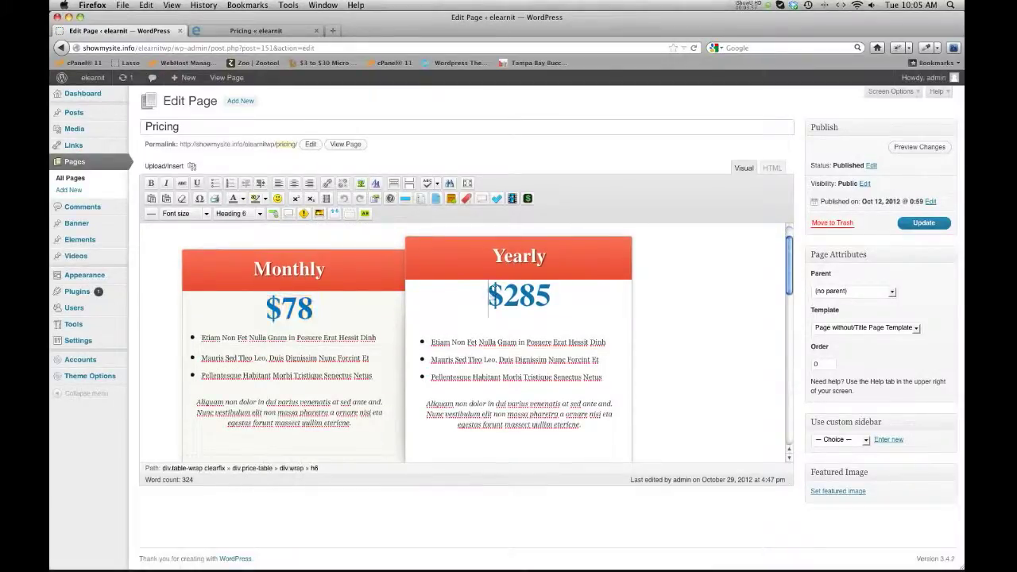
left_click_drag(488, 295, 555, 297)
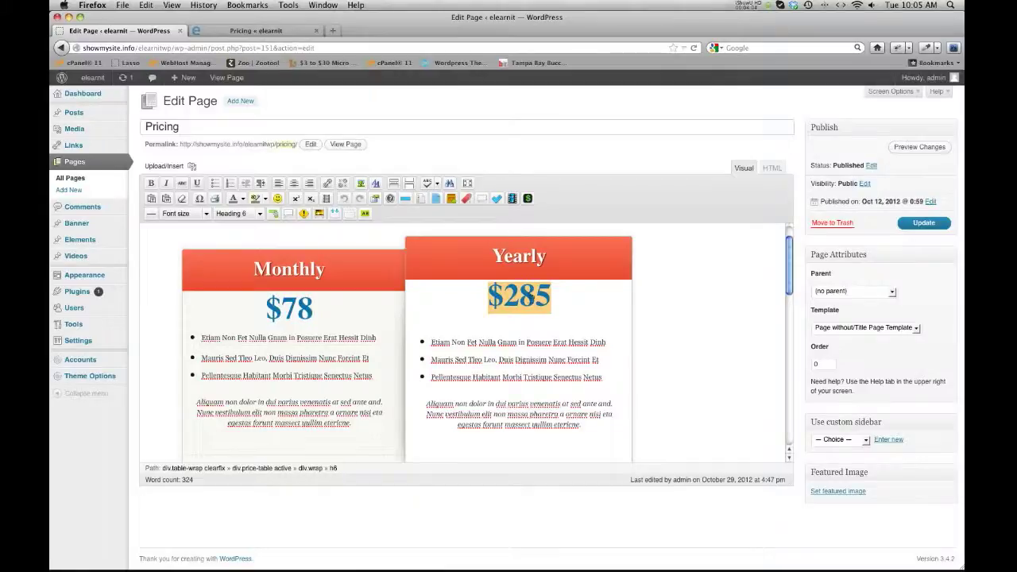
left_click(531, 298)
left_click_drag(488, 298, 551, 299)
Inspect the Monthly buy_button shortcode's values: price 0.01, count 1 and date M.
scroll(397, 334, "down", 3)
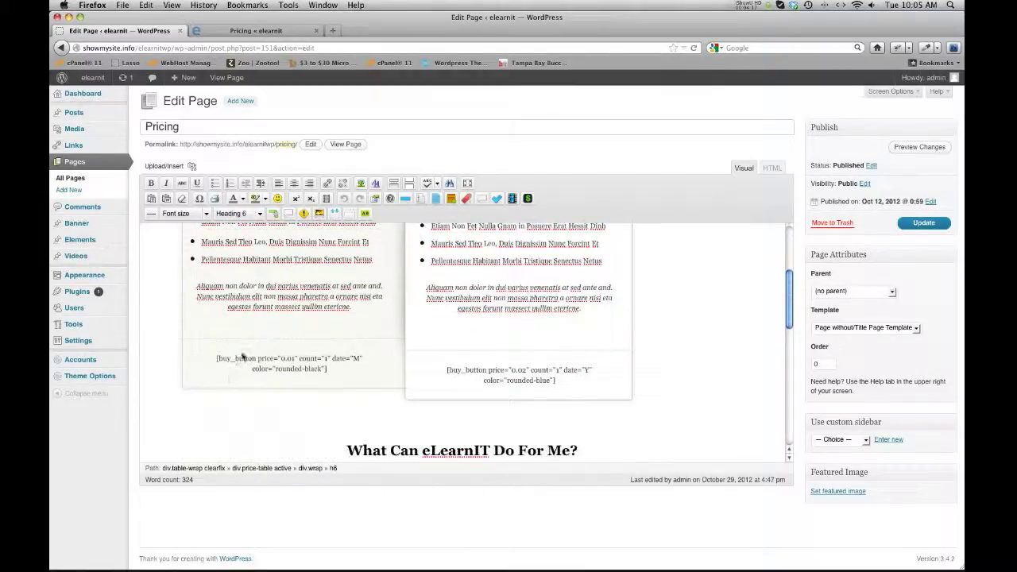
left_click_drag(280, 361, 294, 362)
scroll(291, 363, "up", 3)
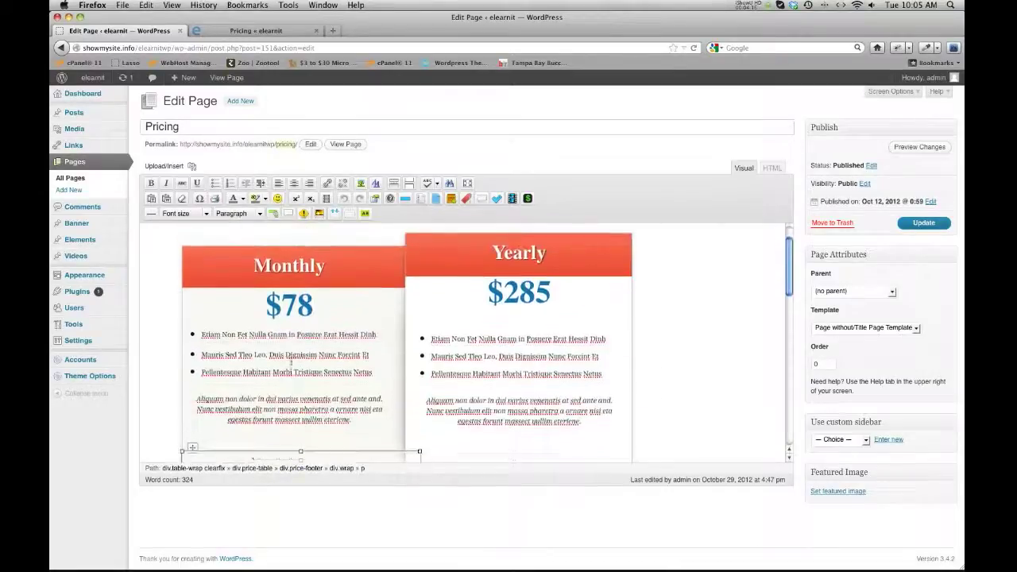
left_click(313, 320)
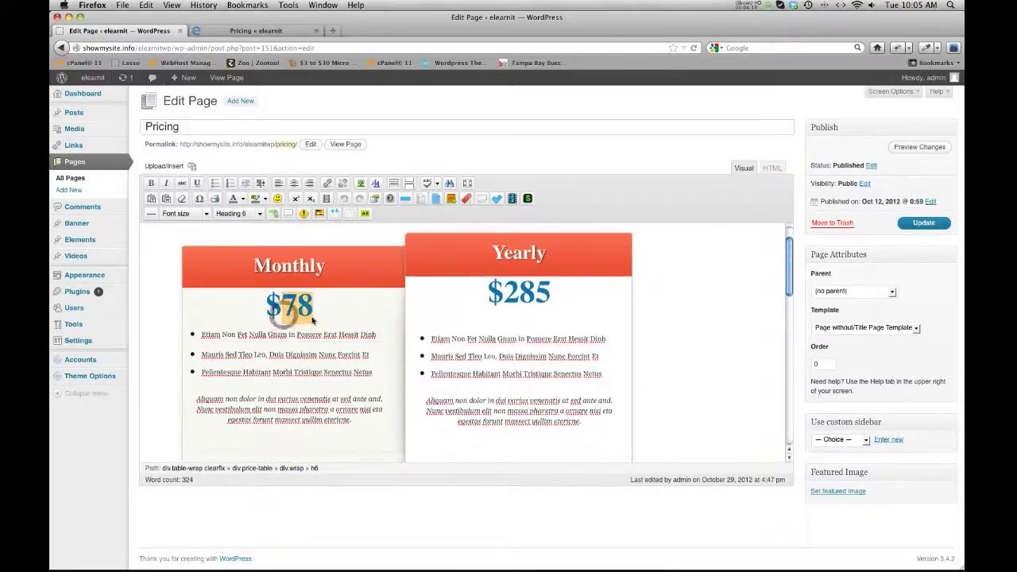
scroll(302, 320, "down", 4)
left_click_drag(279, 306, 292, 306)
left_click(291, 308)
left_click_drag(324, 307, 359, 307)
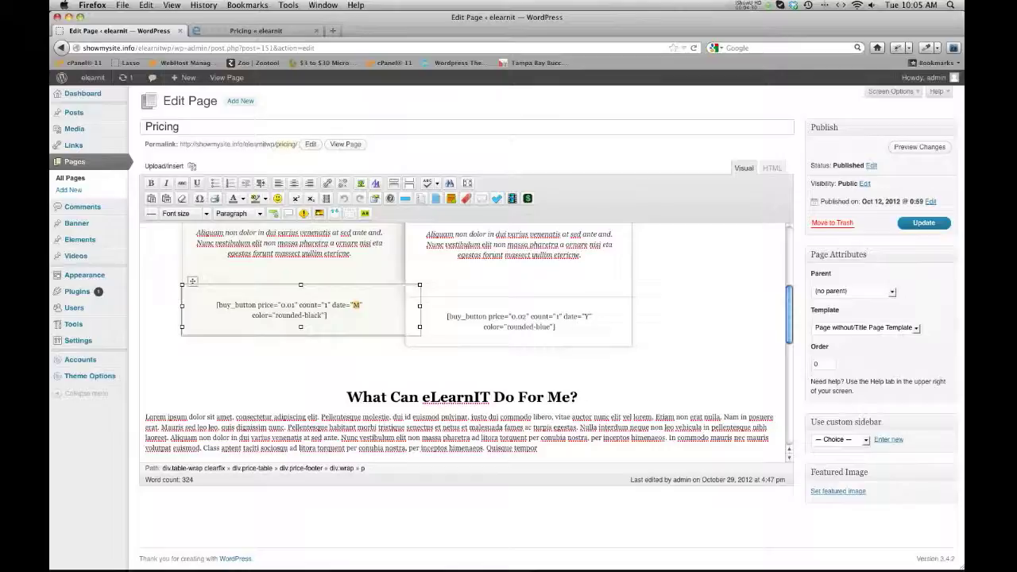
double_click(323, 305)
double_click(353, 305)
Inspect the Yearly buy_button shortcode's count and date values, rechecking the Monthly count 1.
scroll(343, 307, "up", 3)
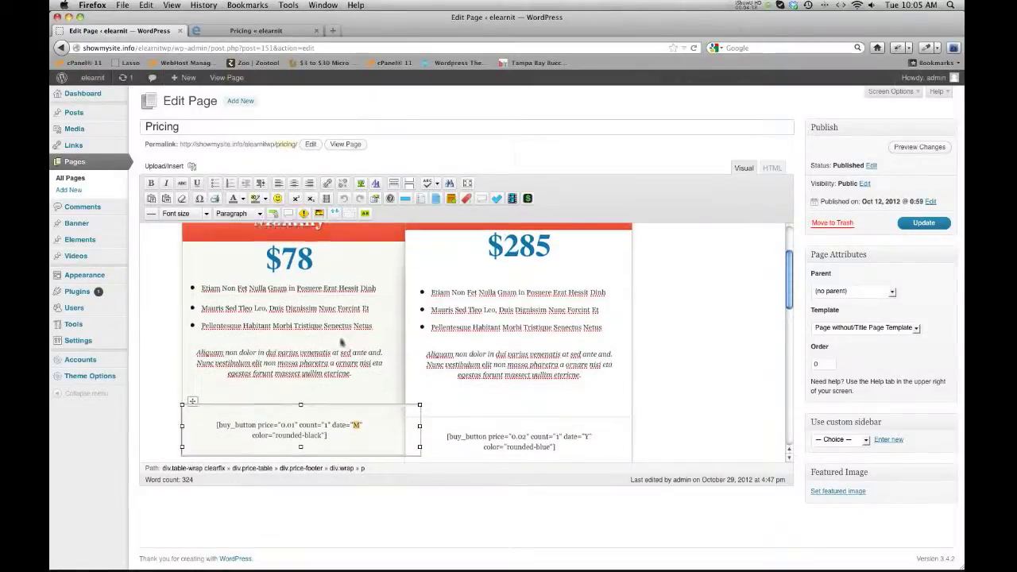
scroll(342, 393, "down", 1)
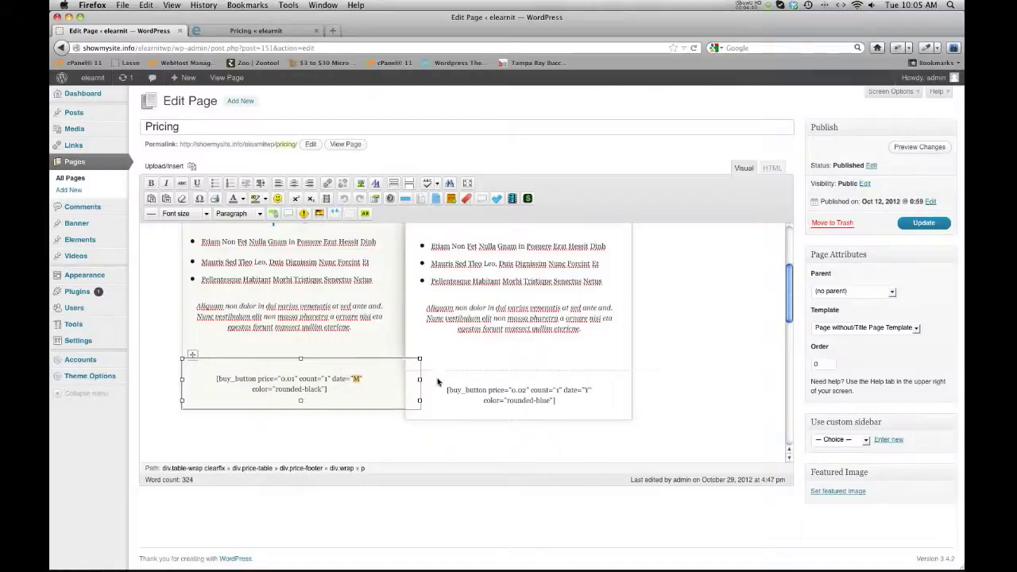
scroll(437, 383, "down", 1)
left_click(543, 378)
scroll(541, 376, "up", 2)
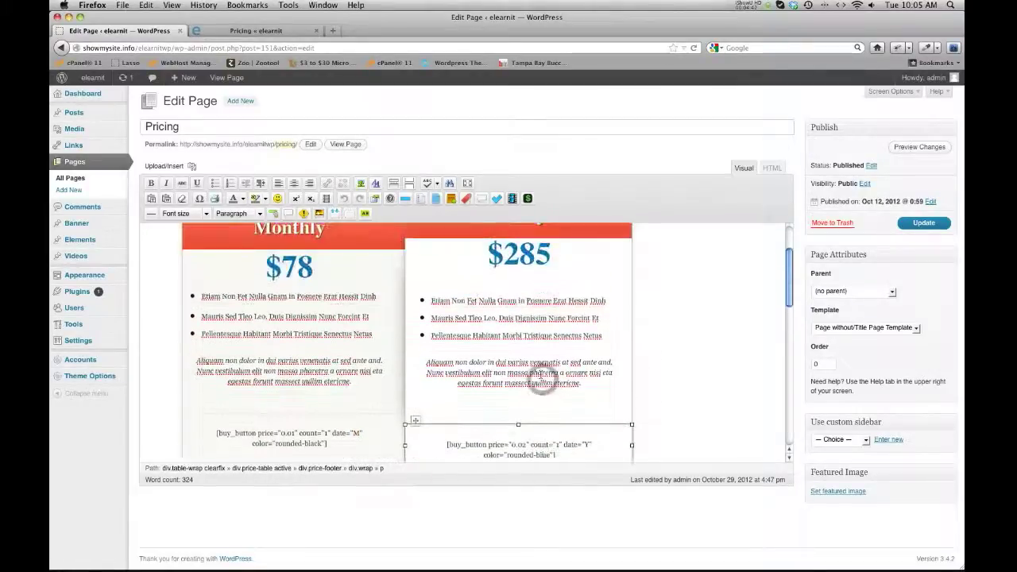
scroll(541, 377, "down", 2)
left_click(586, 369)
left_click(555, 368)
double_click(556, 369)
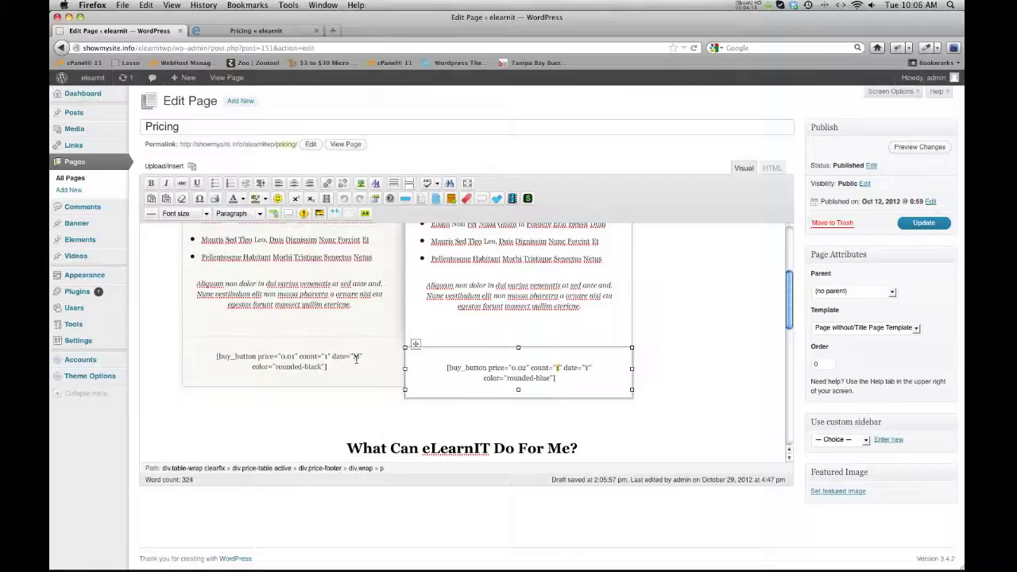
double_click(326, 356)
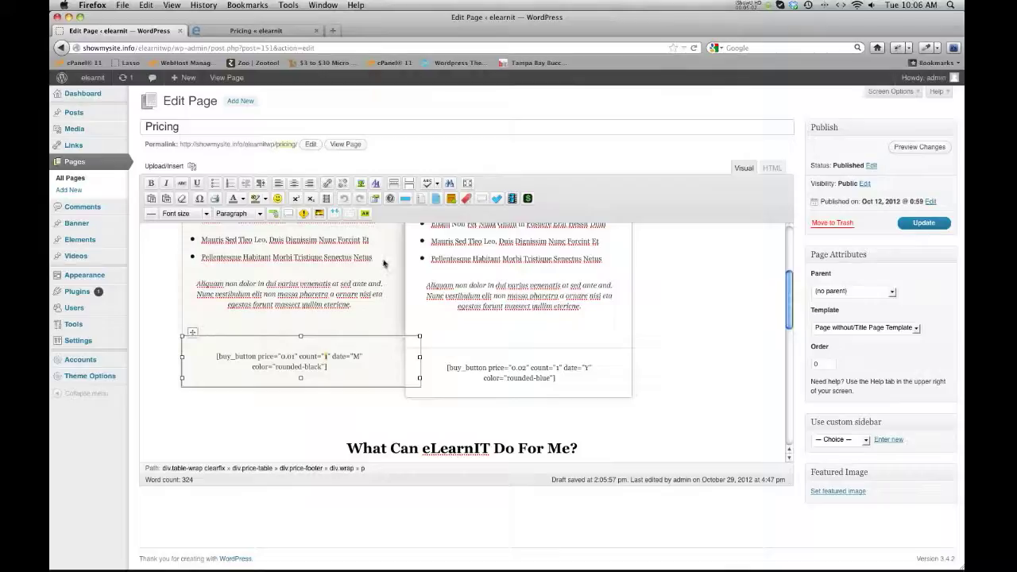
left_click(84, 94)
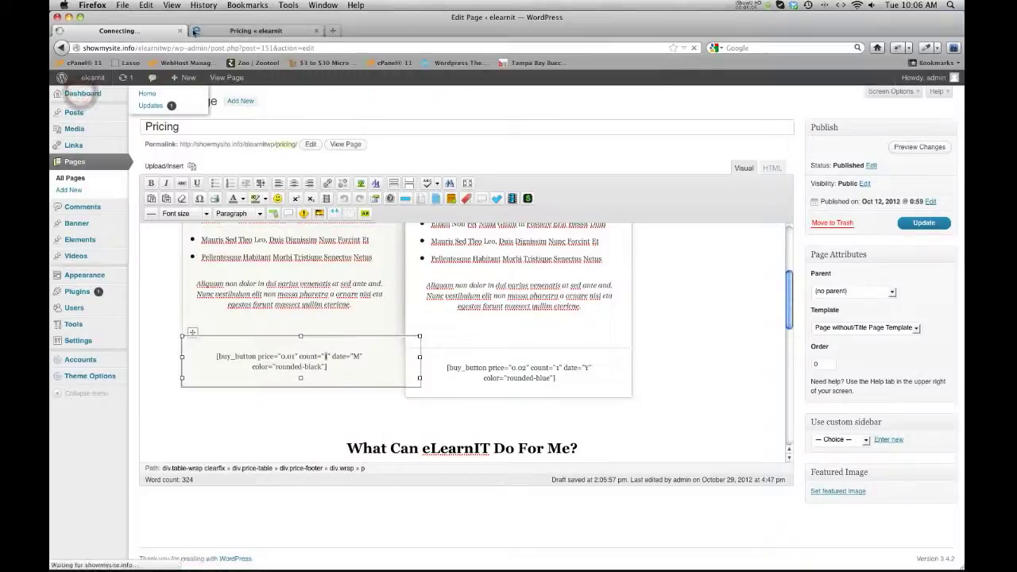
View the member's account page on the live site, then return to the Dashboard tab.
left_click(273, 31)
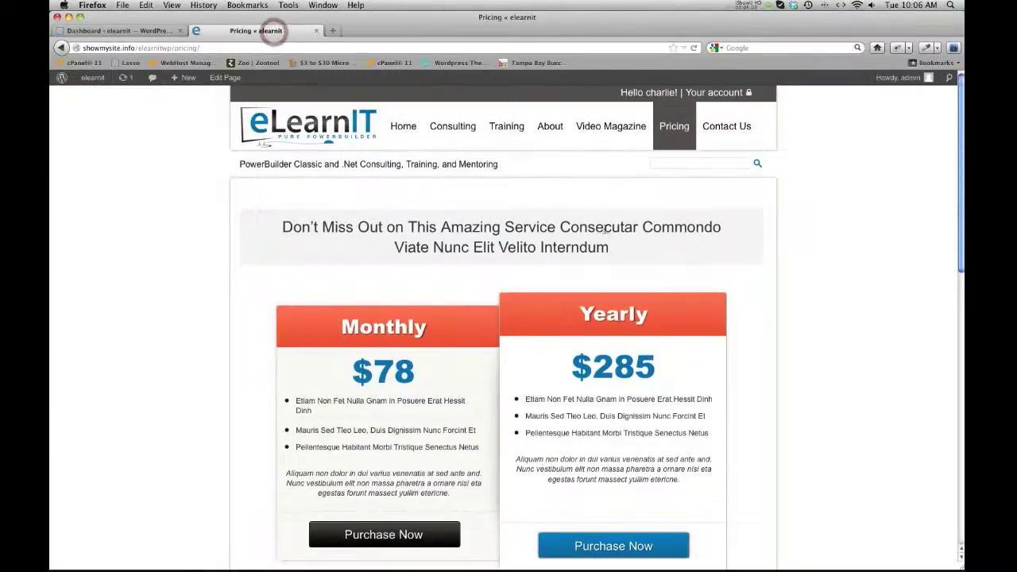
left_click(718, 93)
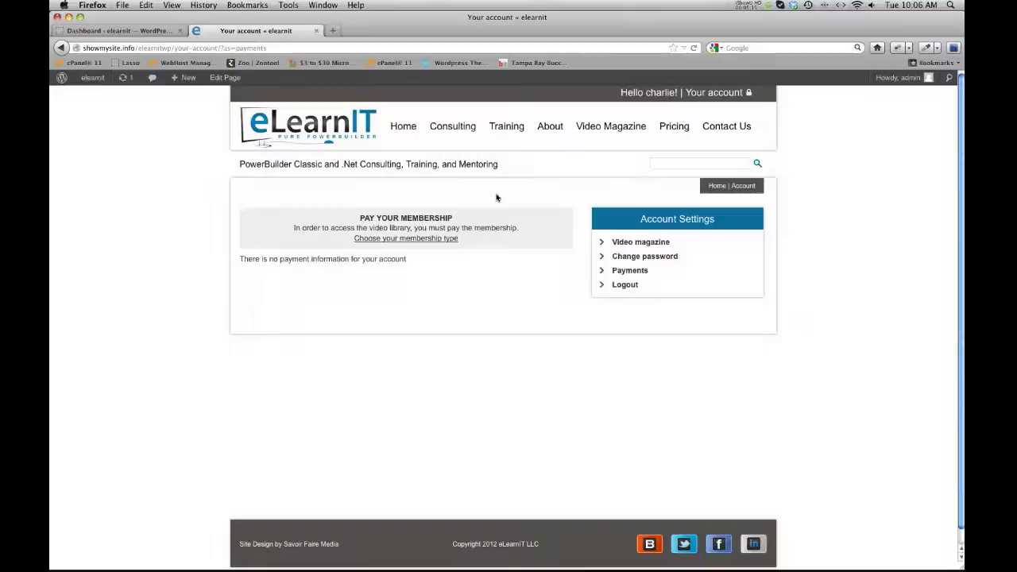
left_click(148, 33)
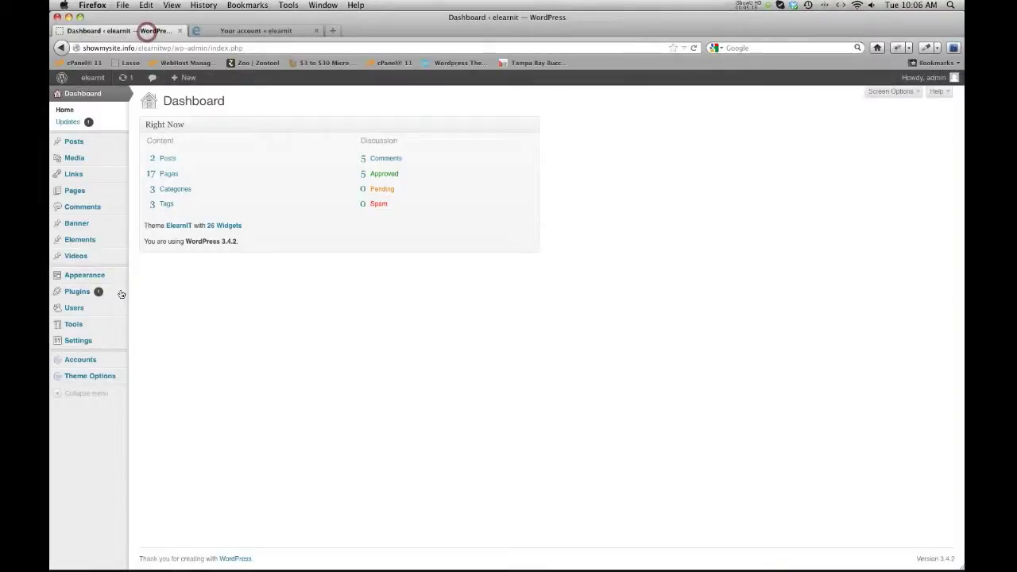
Open Appearance > Widgets and expand the Account sidebar's Account Settings widget.
mouse_move(81, 278)
left_click(147, 289)
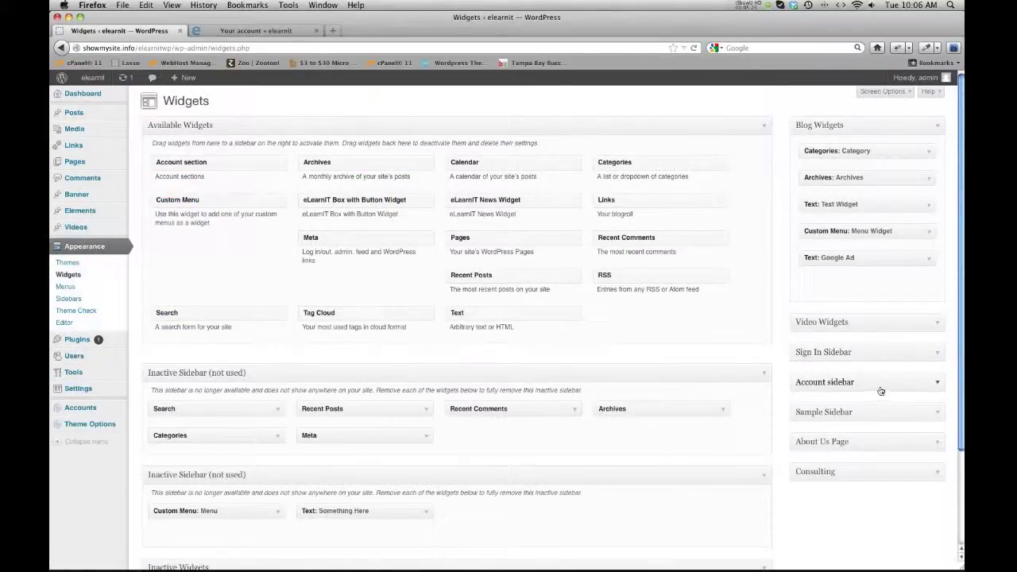
left_click(936, 384)
scroll(932, 388, "down", 1)
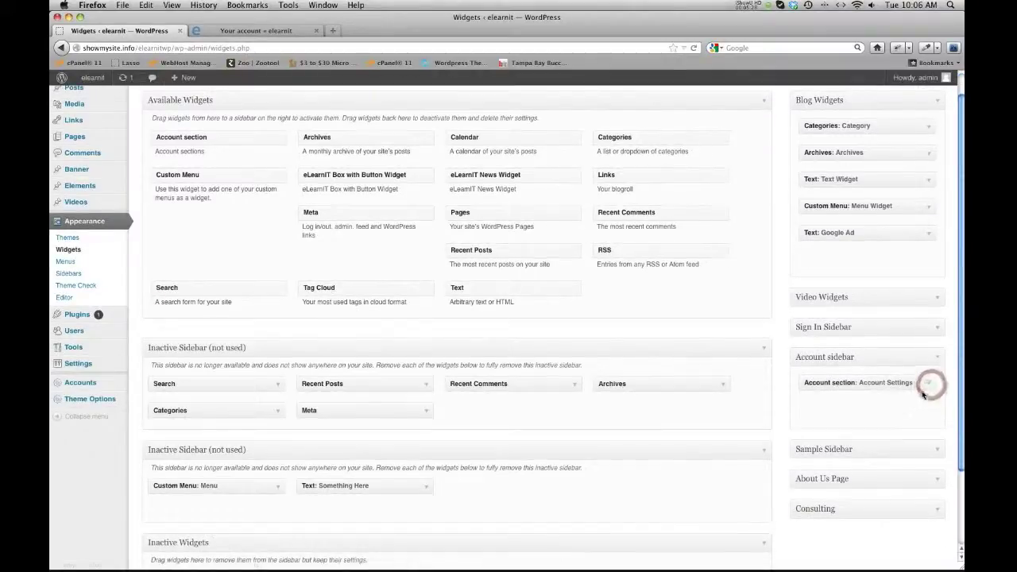
left_click(931, 388)
left_click(929, 384)
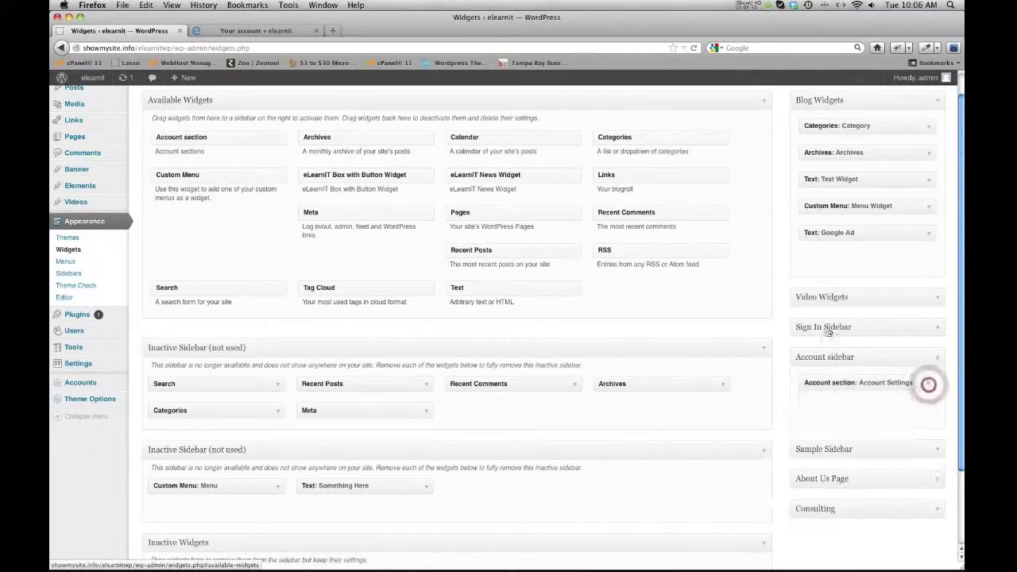
left_click(259, 30)
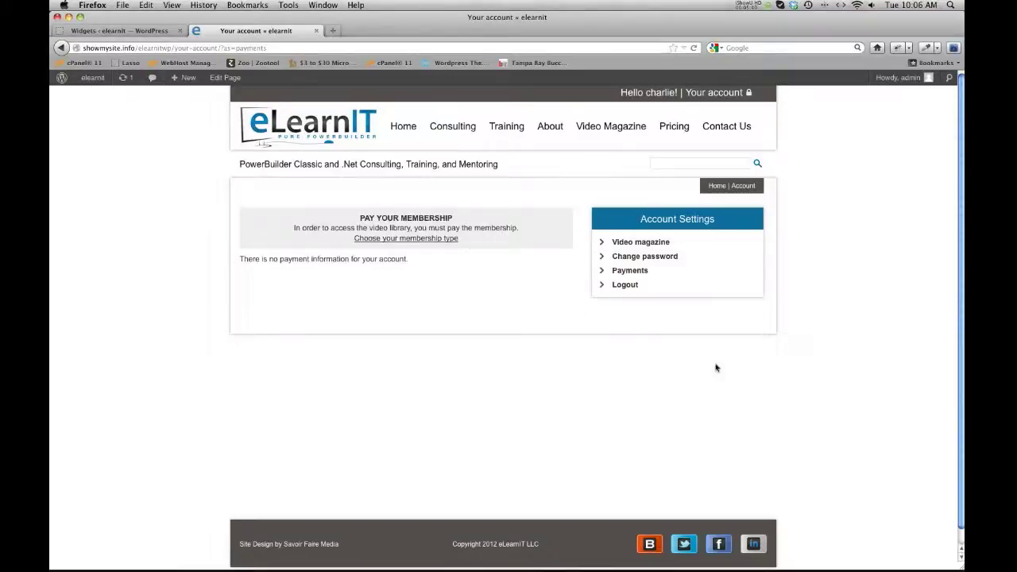
left_click(94, 30)
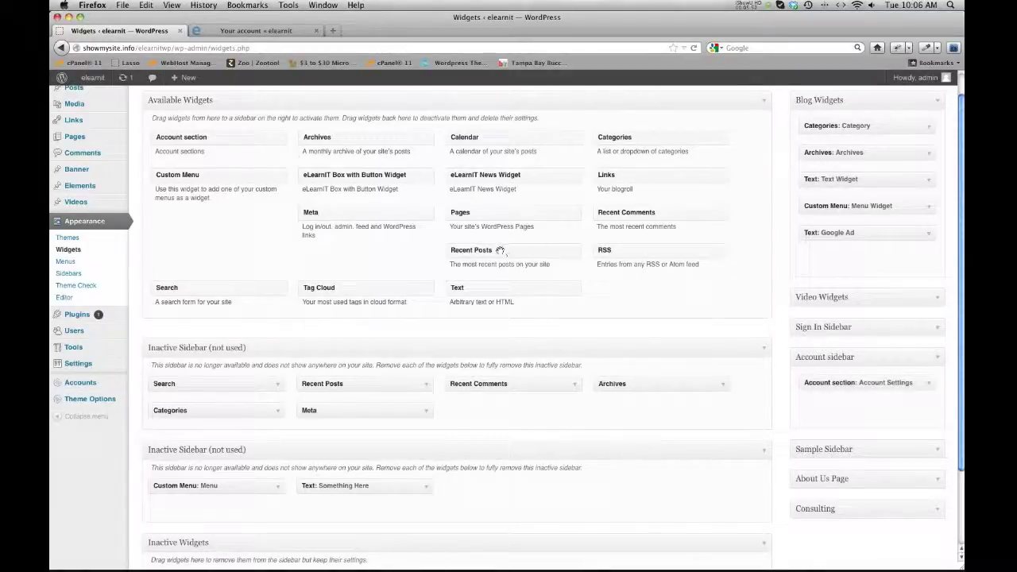
Add a Recent Posts widget titled News showing 3 posts to the Account sidebar and save it.
left_click_drag(496, 252, 842, 412)
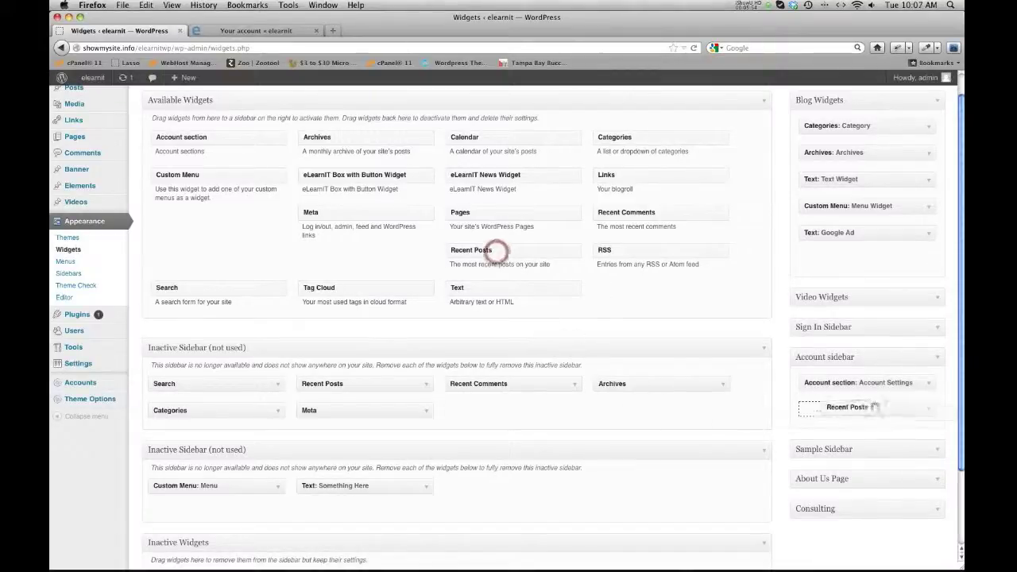
left_click(831, 441)
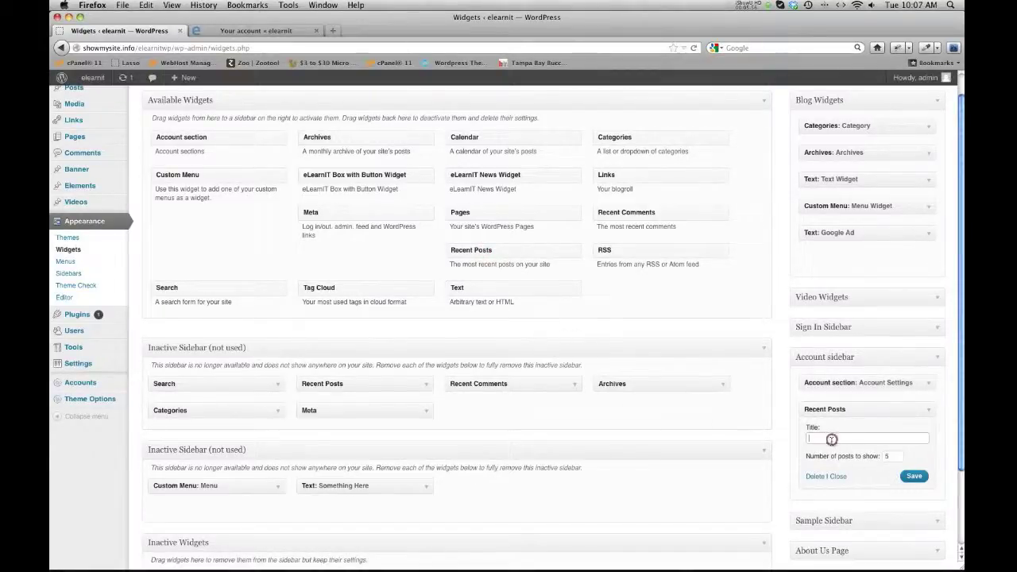
type("REc")
key("BackSpace")
key("BackSpace")
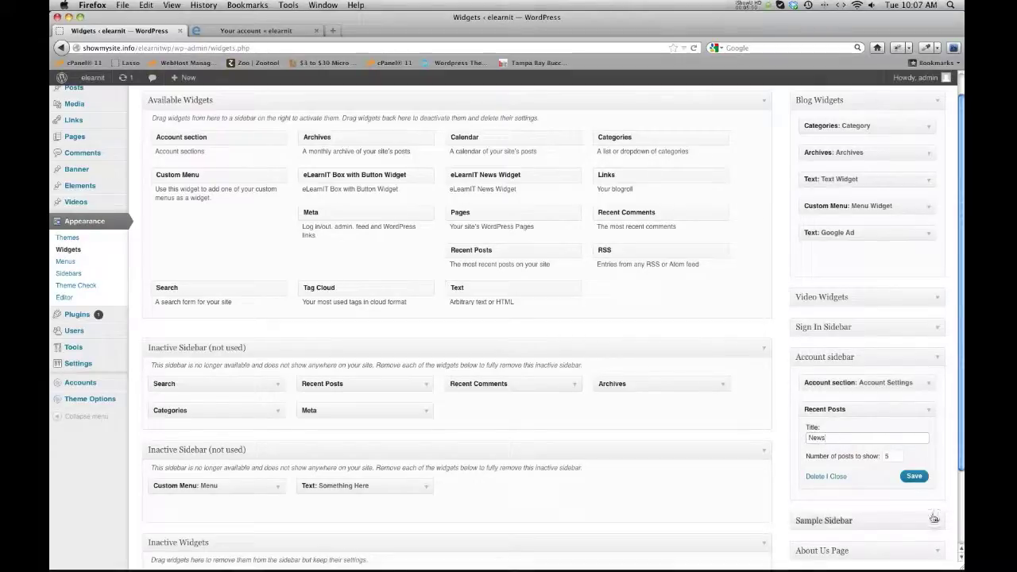
left_click(894, 455)
type("3")
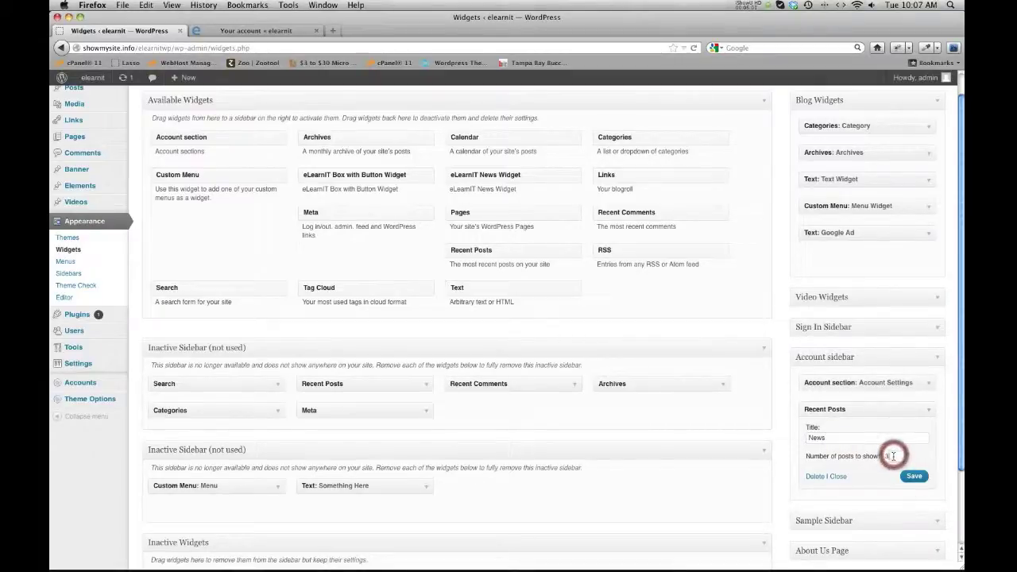
left_click(912, 475)
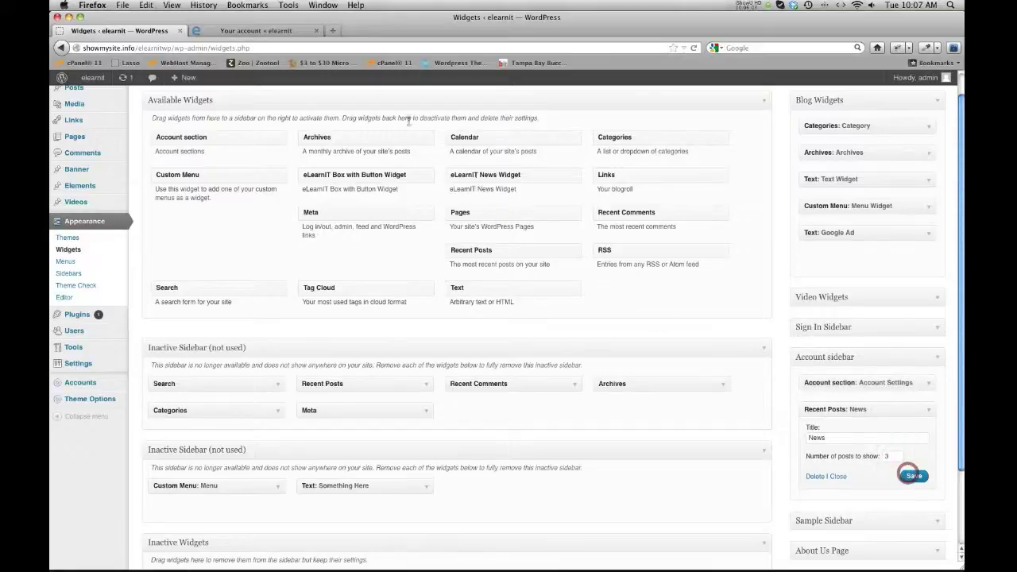
Reload the member's account page to confirm the News widget appears.
left_click(282, 30)
left_click(695, 48)
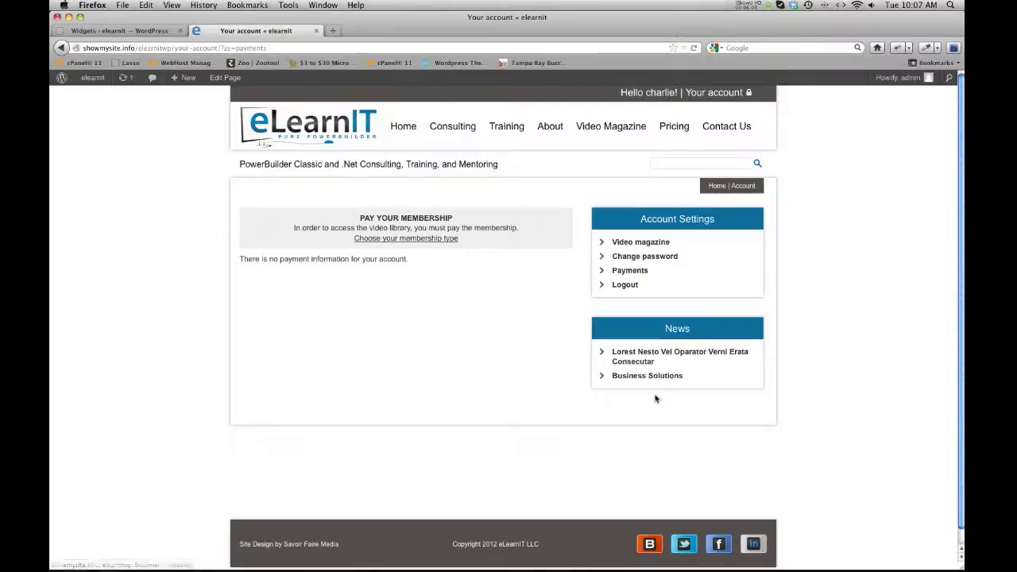
left_click(156, 31)
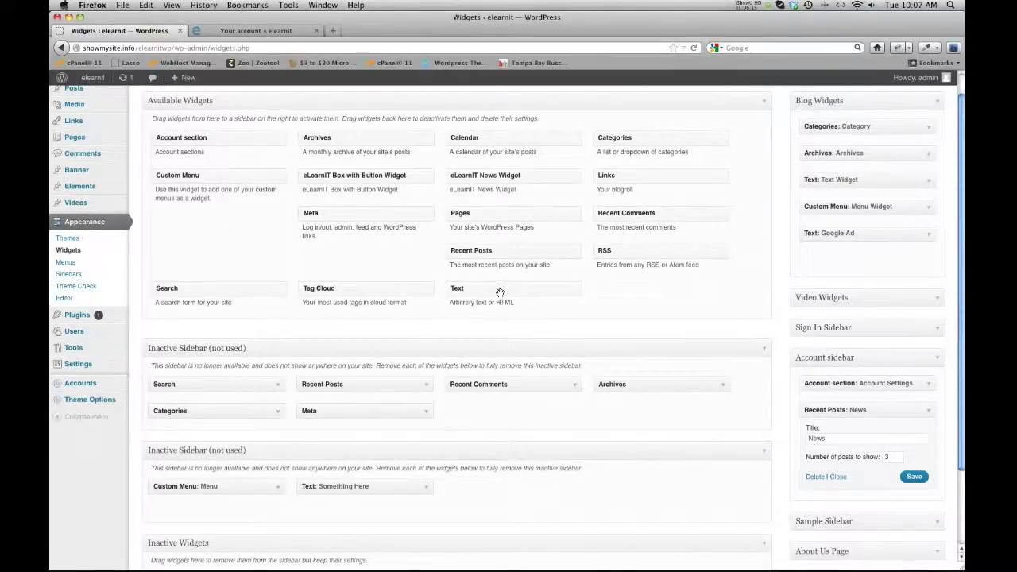
Add a Text widget titled 'Message' with the text 'Hey there o' to the Account sidebar and save it.
left_click_drag(500, 292, 817, 500)
type("Message")
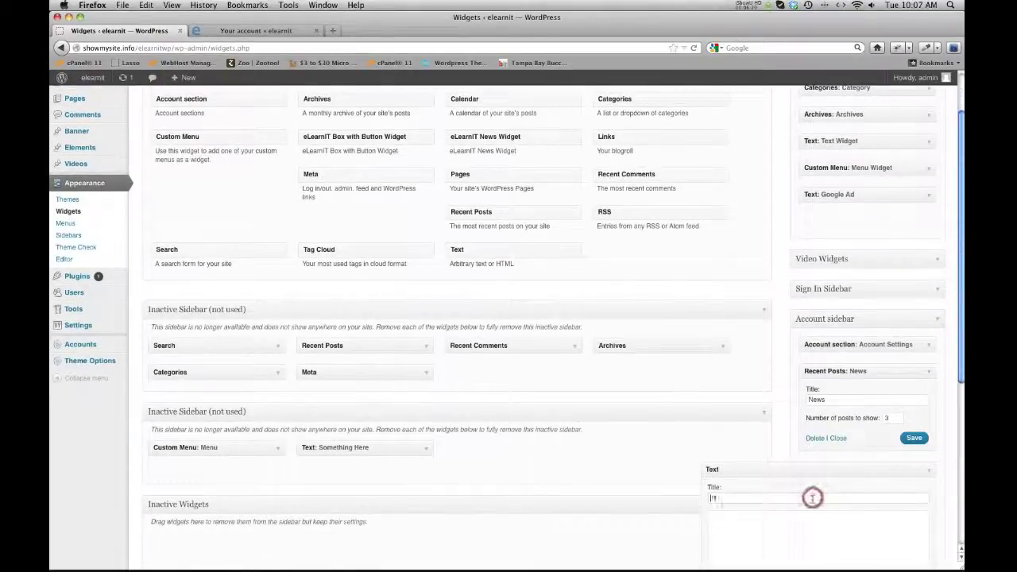
scroll(741, 408, "down", 5)
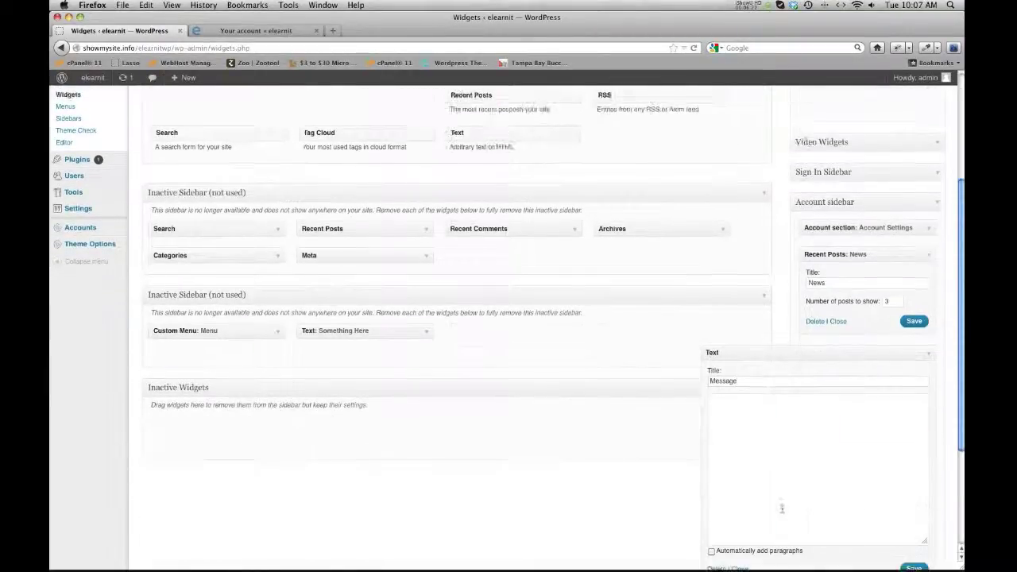
left_click(741, 408)
type("Hey there o")
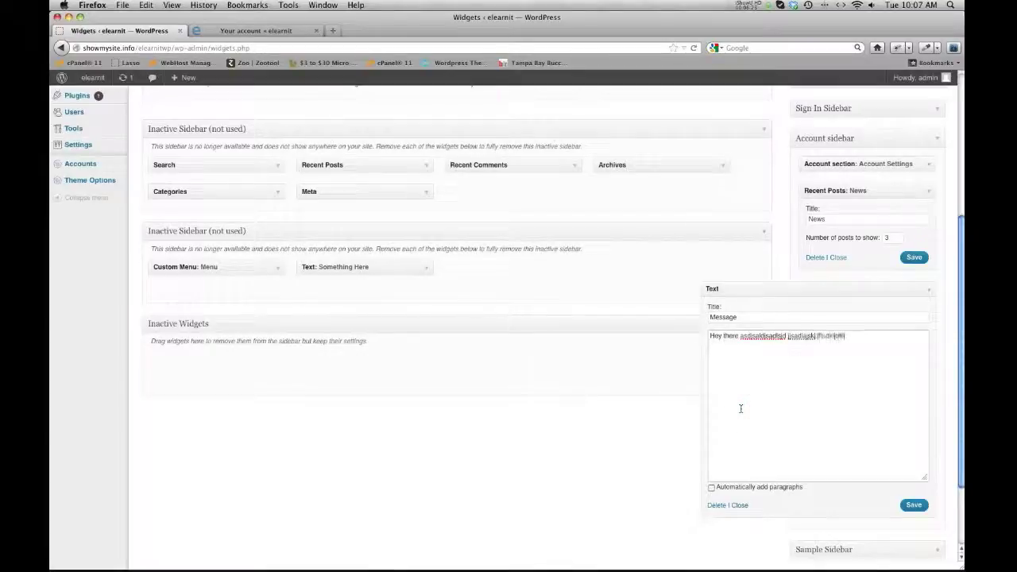
left_click(914, 505)
Reload the member's account page to confirm the Message box appears, then return to Widgets.
left_click(256, 30)
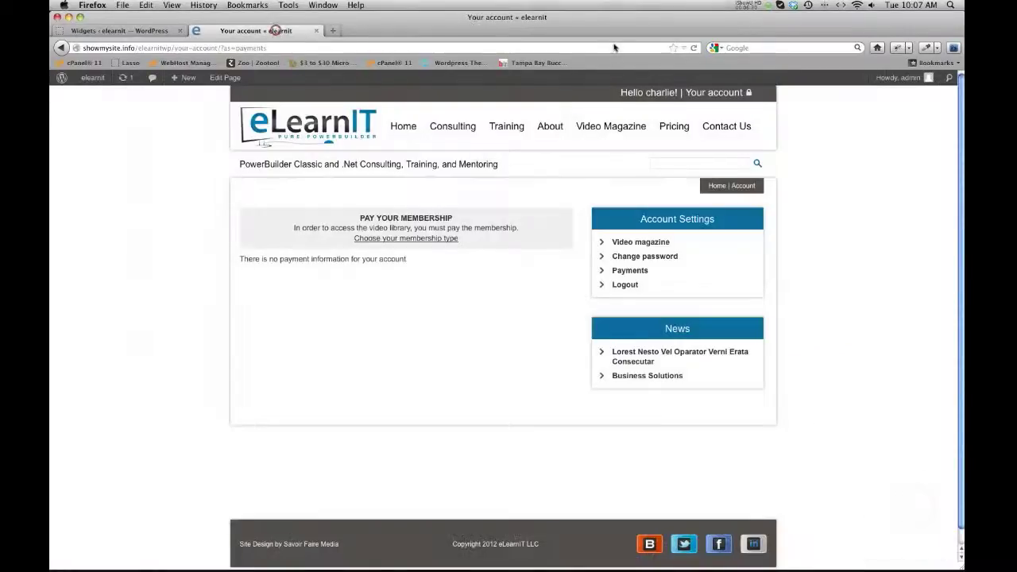
left_click(693, 47)
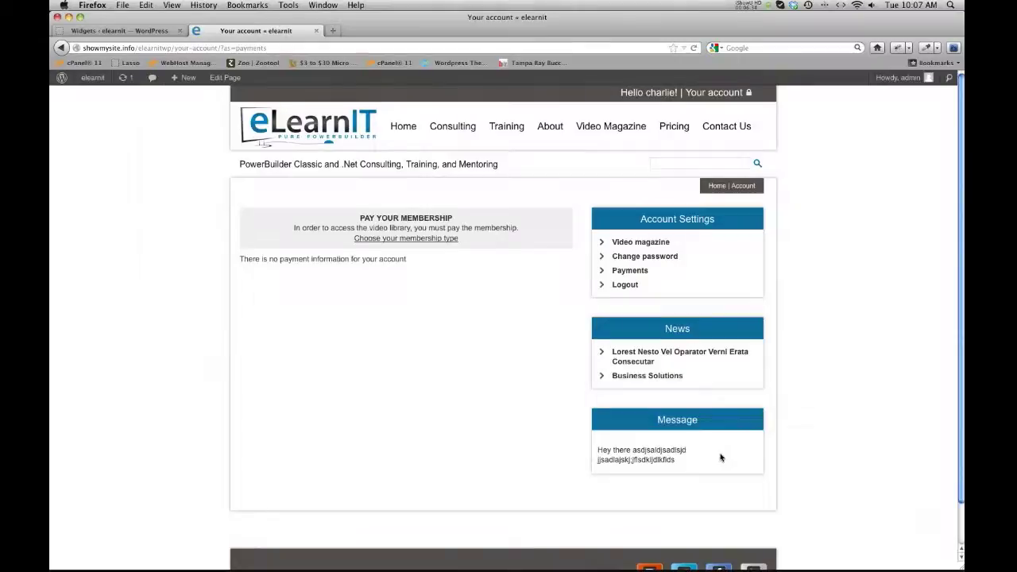
left_click(129, 31)
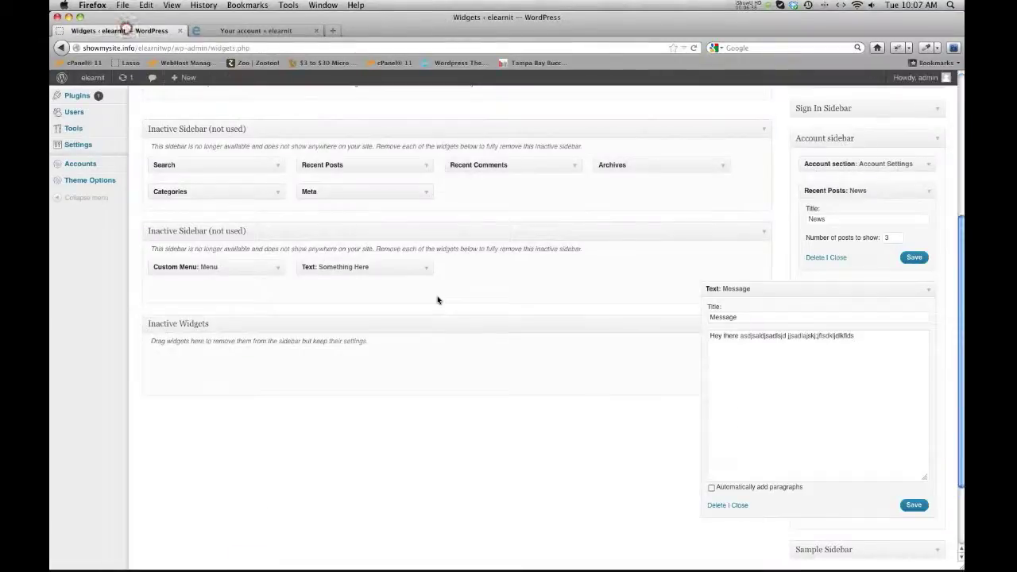
Delete the Text: Message and Recent Posts: News widgets, then return to the member's account page.
left_click(718, 506)
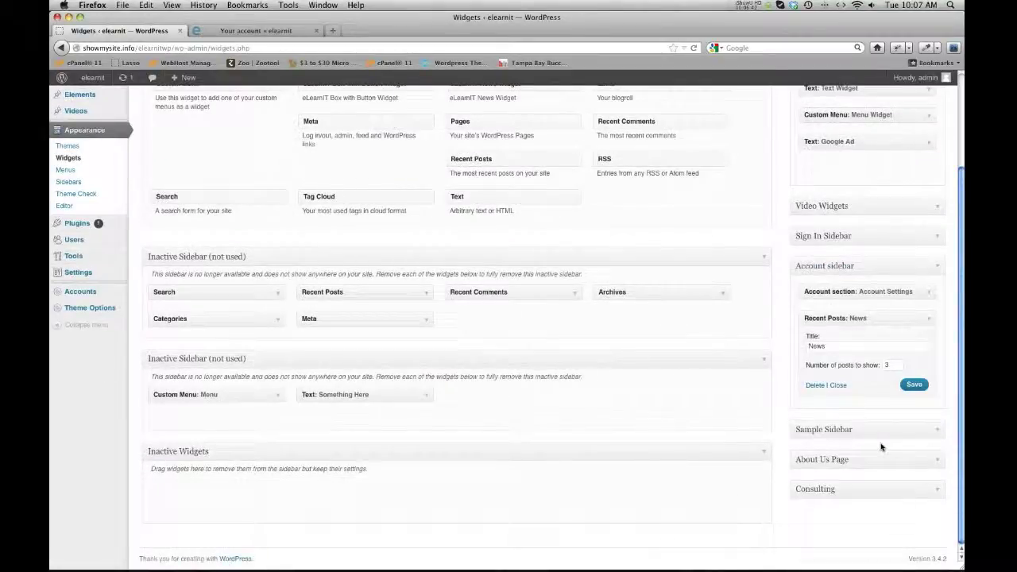
left_click(814, 385)
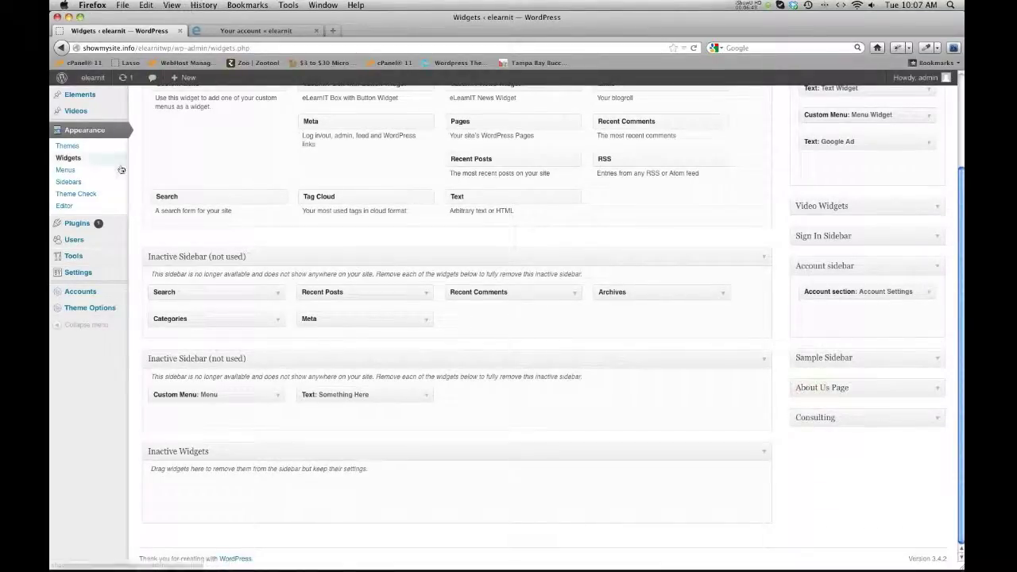
scroll(173, 87, "up", 4)
left_click(226, 30)
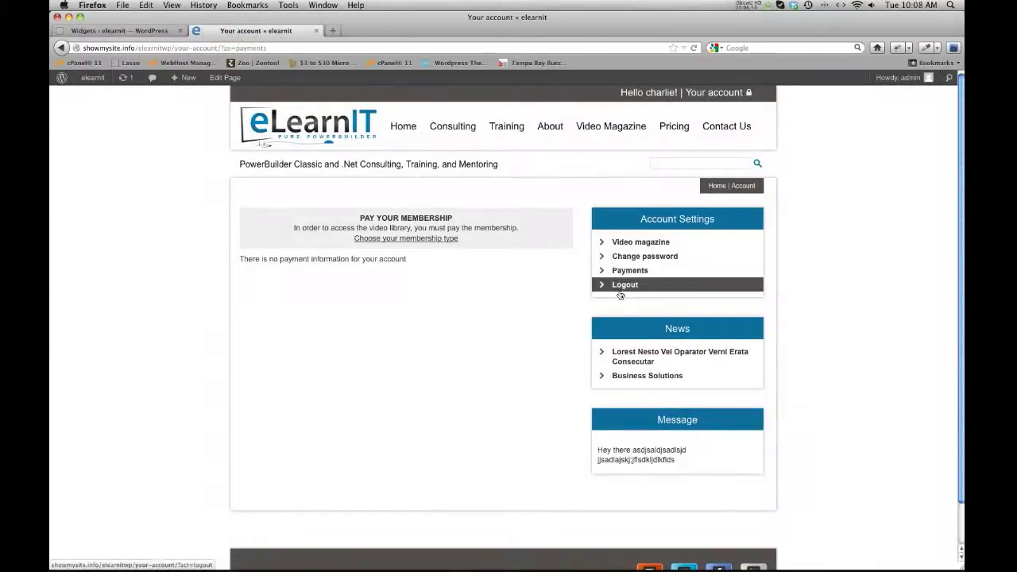
Log out, then log back in as the member using the browser's saved e-mail and password.
left_click(626, 287)
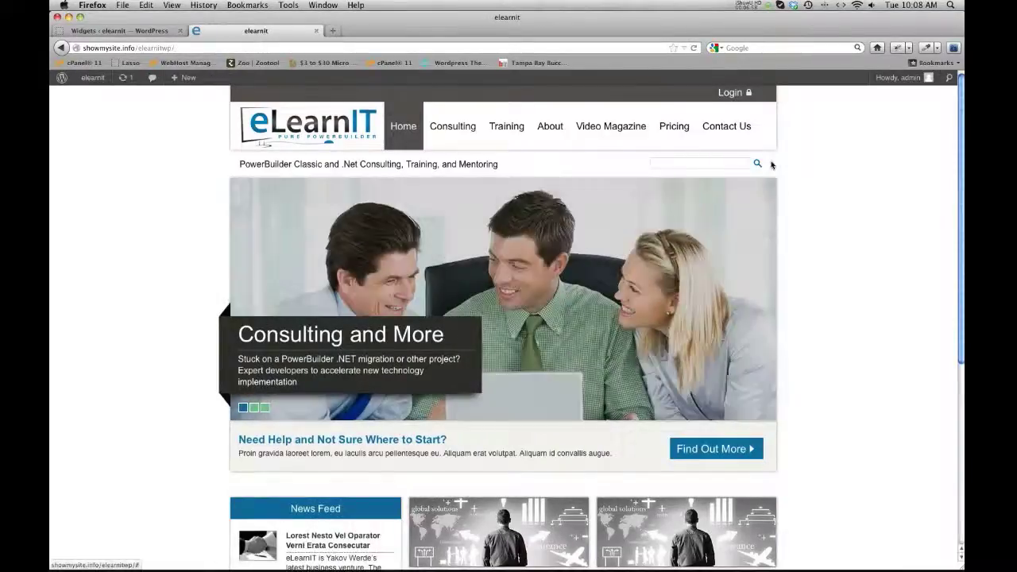
left_click(732, 93)
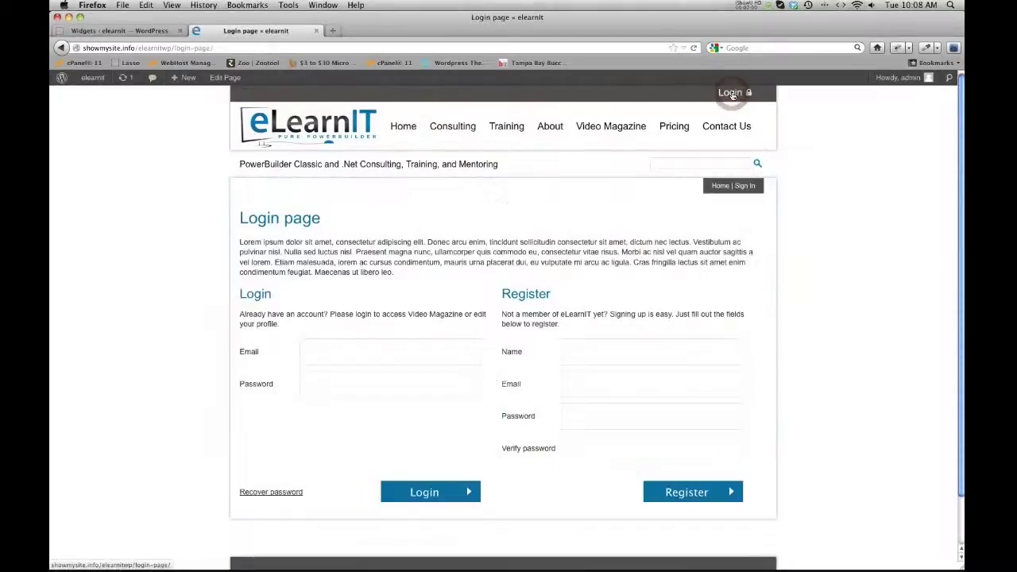
left_click(320, 356)
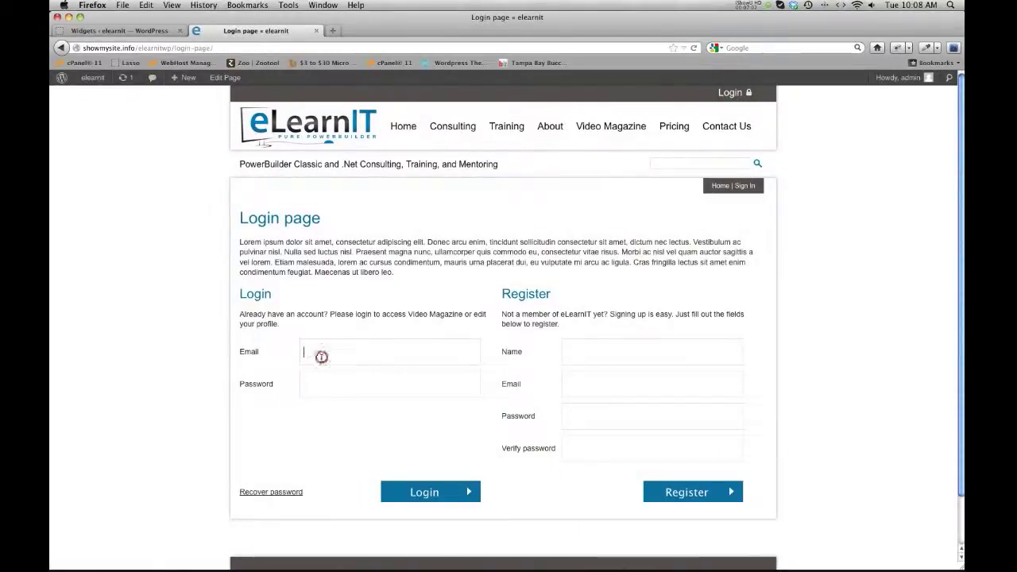
type("cab")
key("Down")
key("Return")
key("Return")
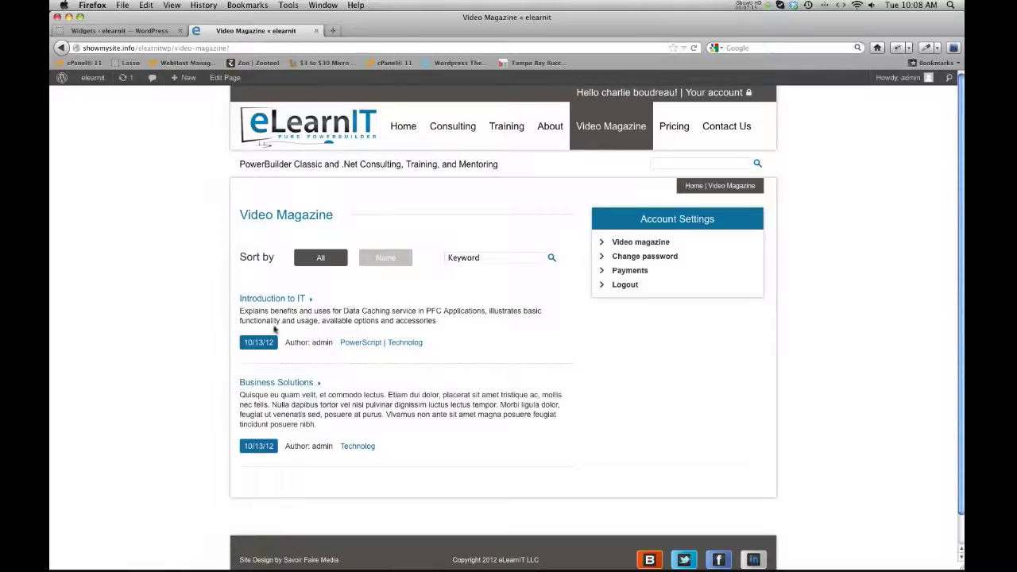
scroll(318, 310, "down", 1)
Search the video magazine for the keyword 'business'.
left_click(515, 255)
type("business")
key("Return")
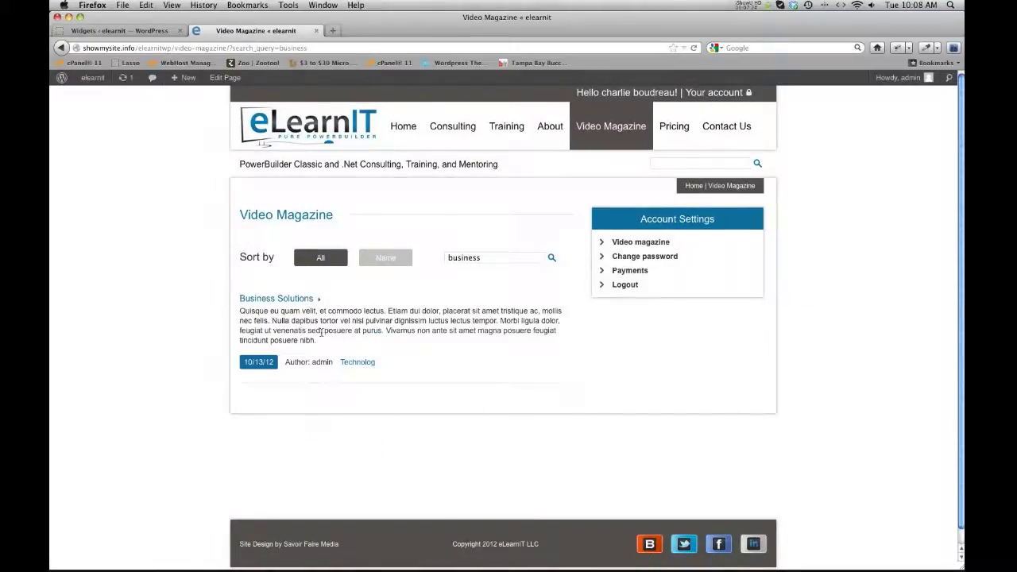
Open Payments under Account Settings to view the $0.01 payment dated October 29, 2012.
left_click(628, 258)
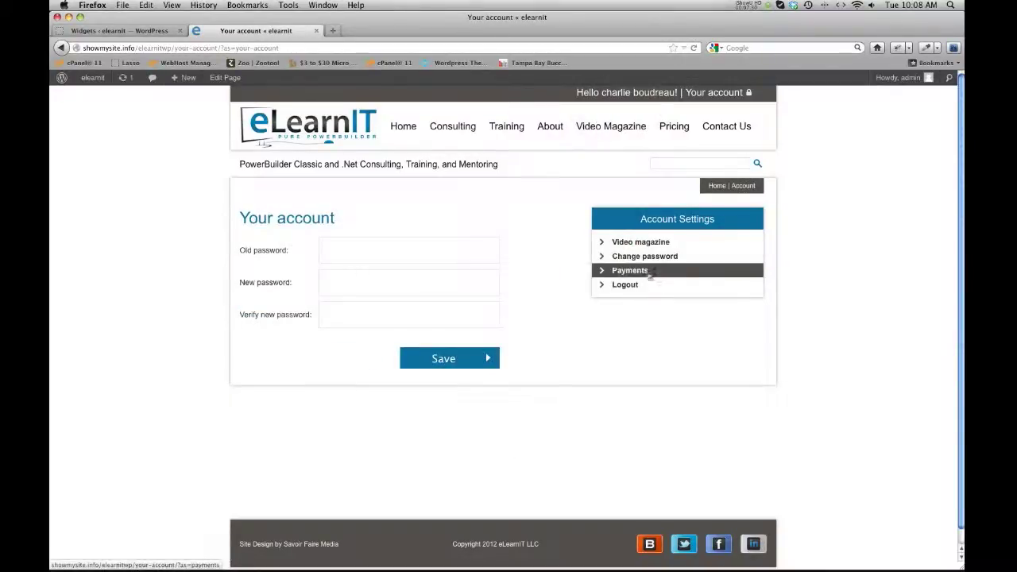
left_click(628, 271)
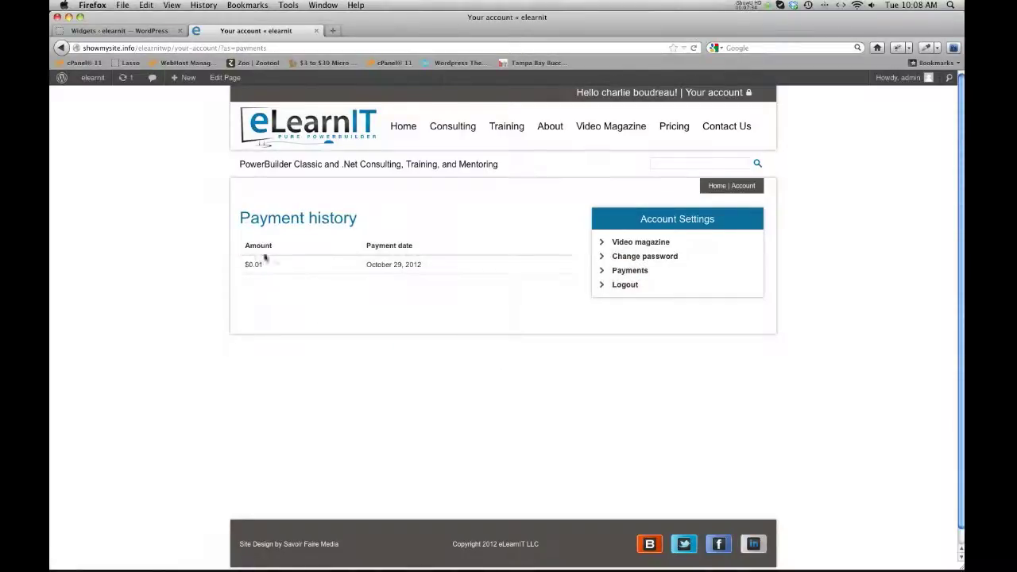
left_click(265, 266)
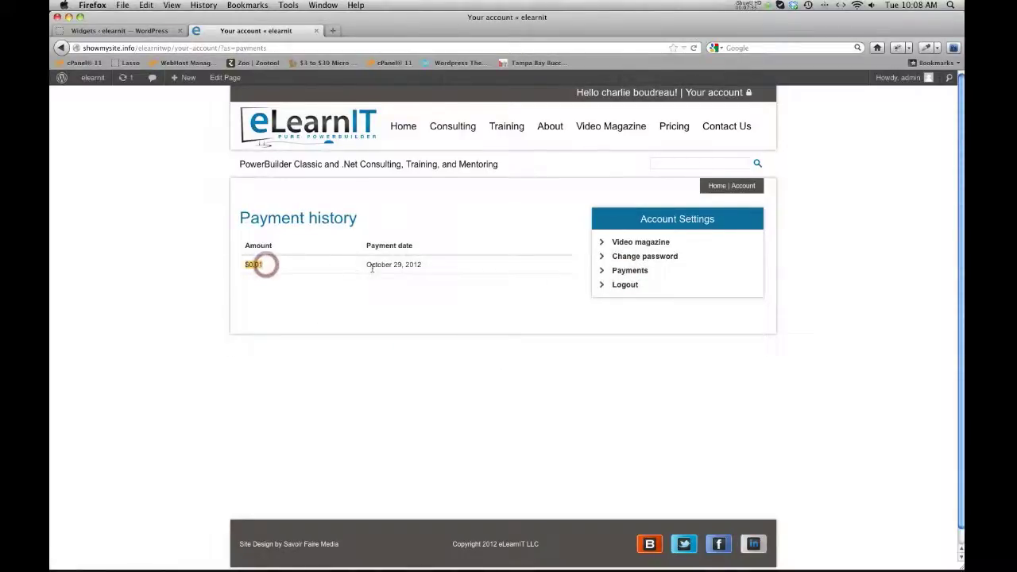
left_click_drag(390, 265, 418, 265)
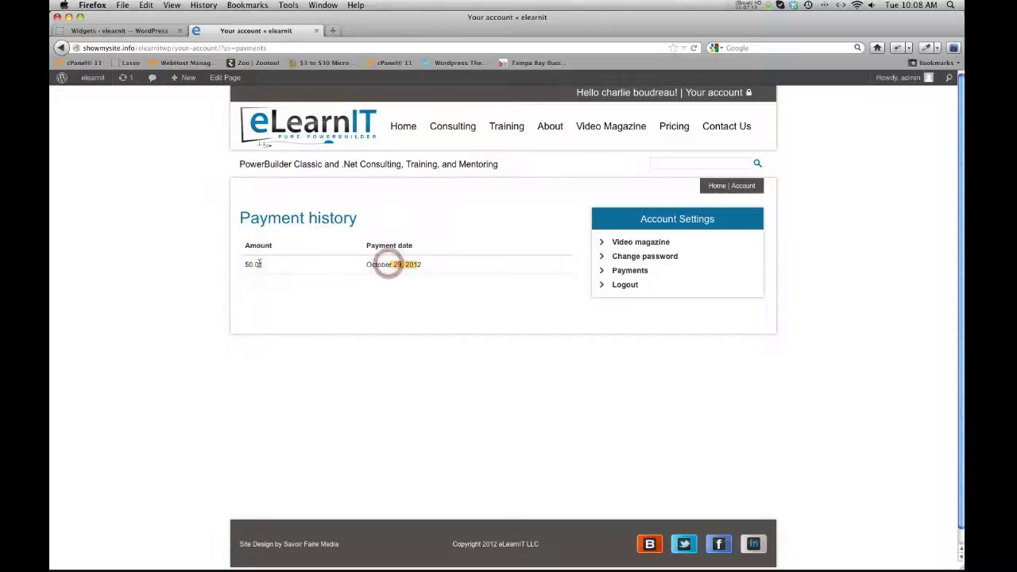
mouse_move(299, 566)
left_click(455, 290)
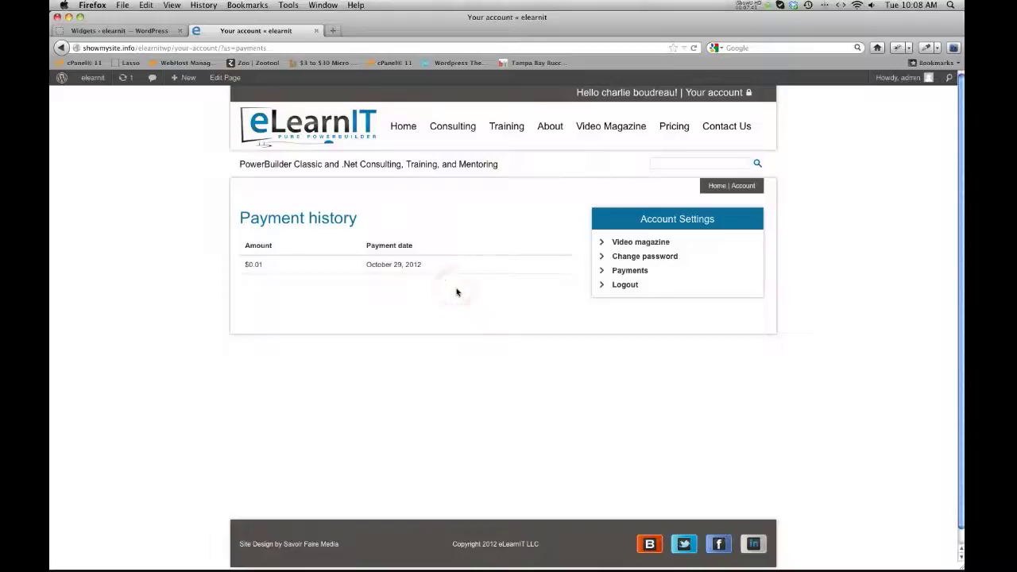